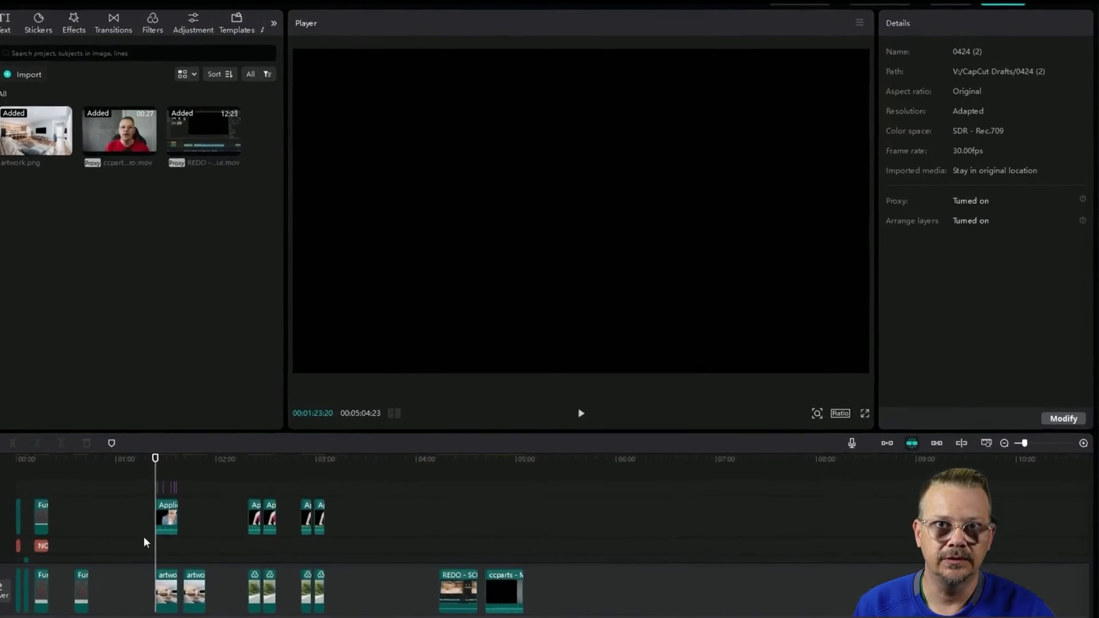
Play back the project with artwork.png and the two .mov files to preview it
key(space)
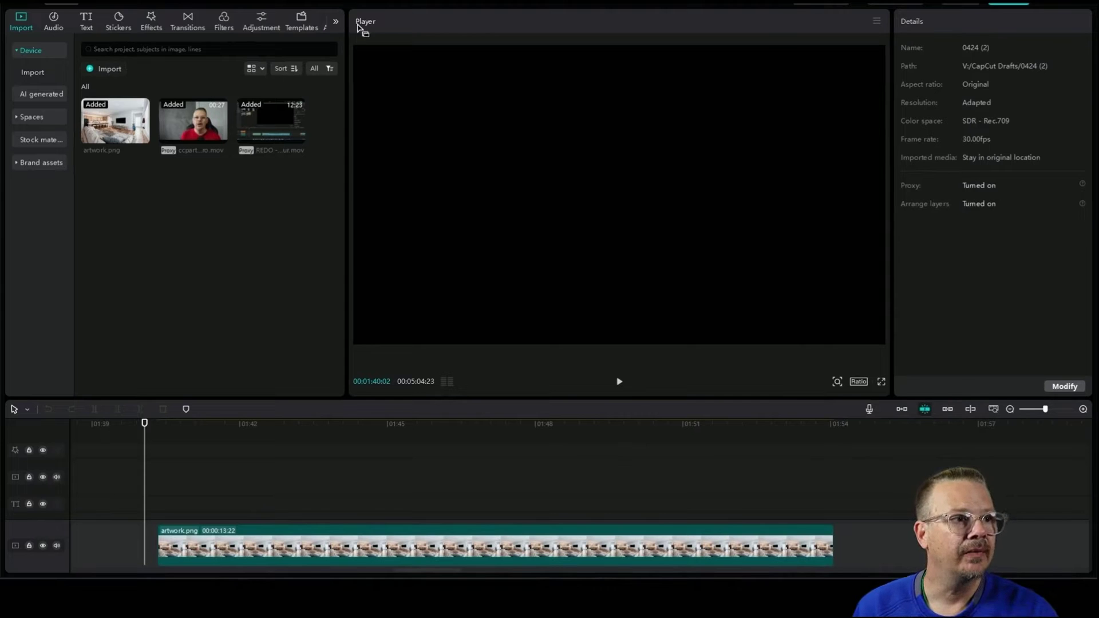
Reveal the hidden feature tabs and switch to the AI Characters creator
click(334, 23)
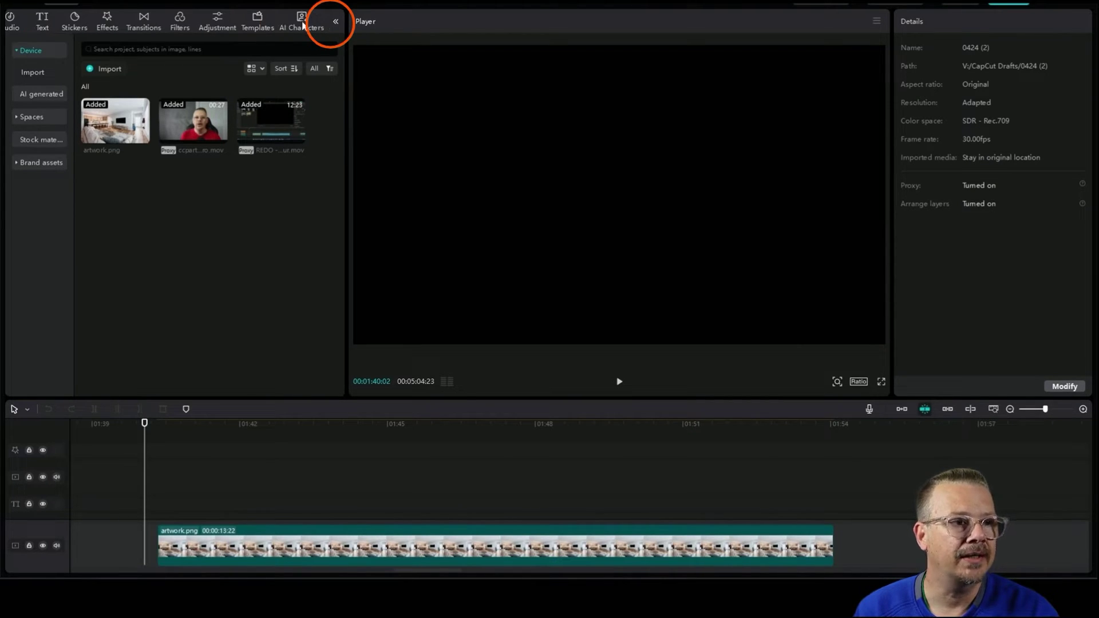
click(303, 26)
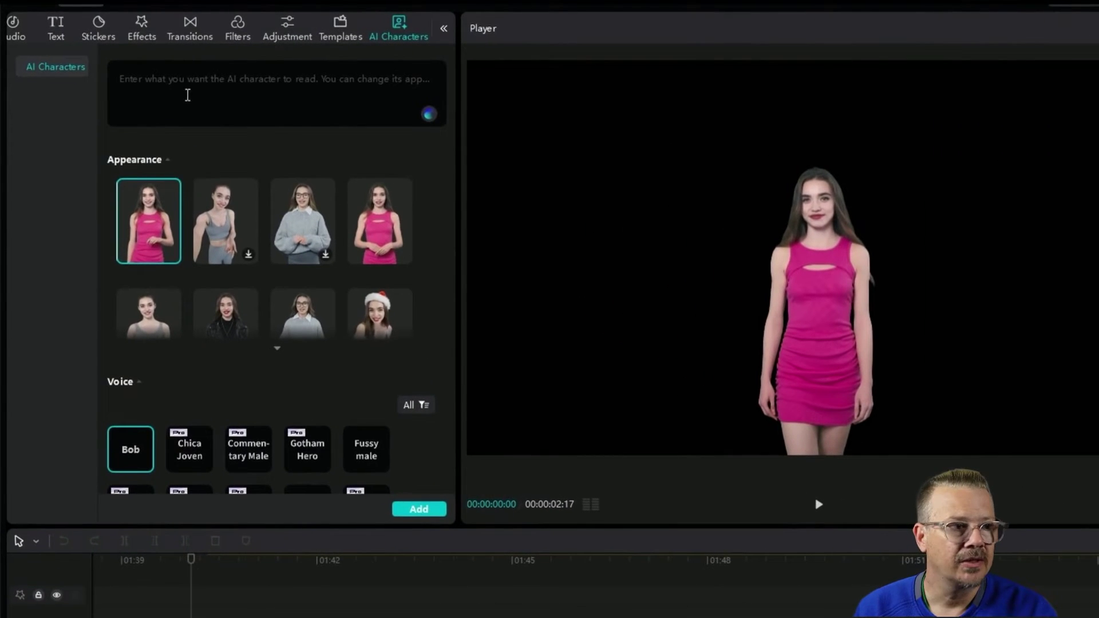
Paste the prepared script into the AI character's script box
click(174, 91)
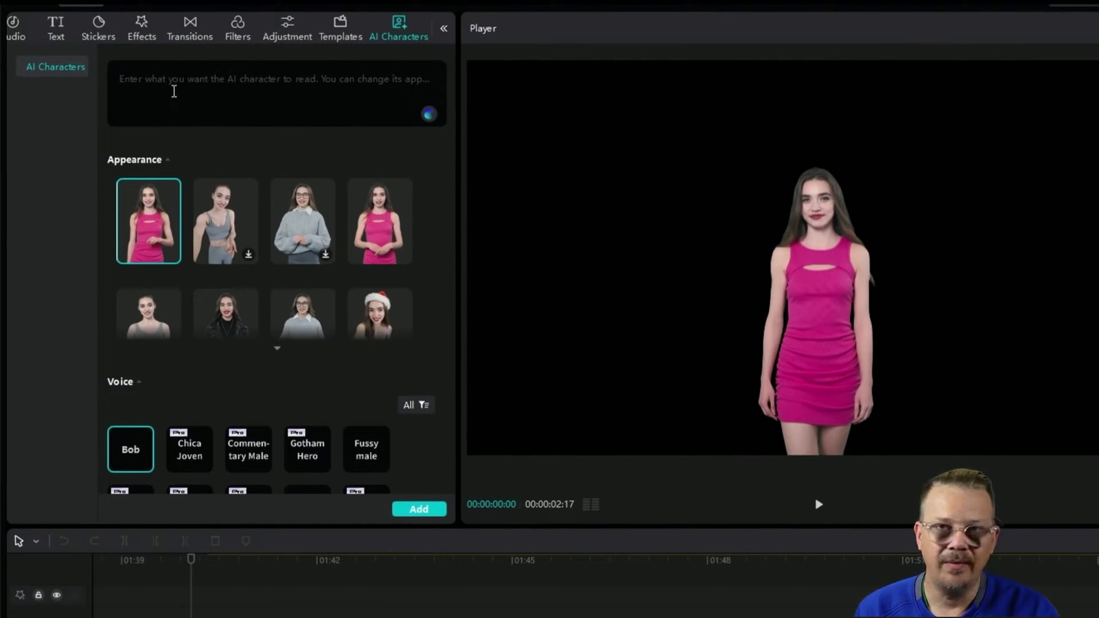
right_click(174, 95)
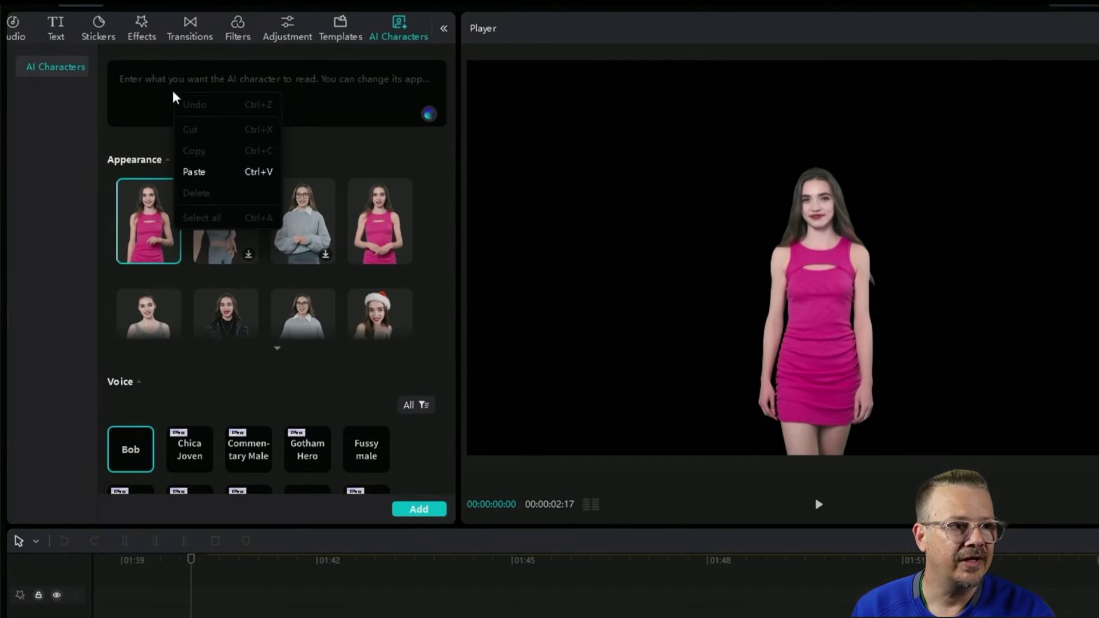
click(201, 172)
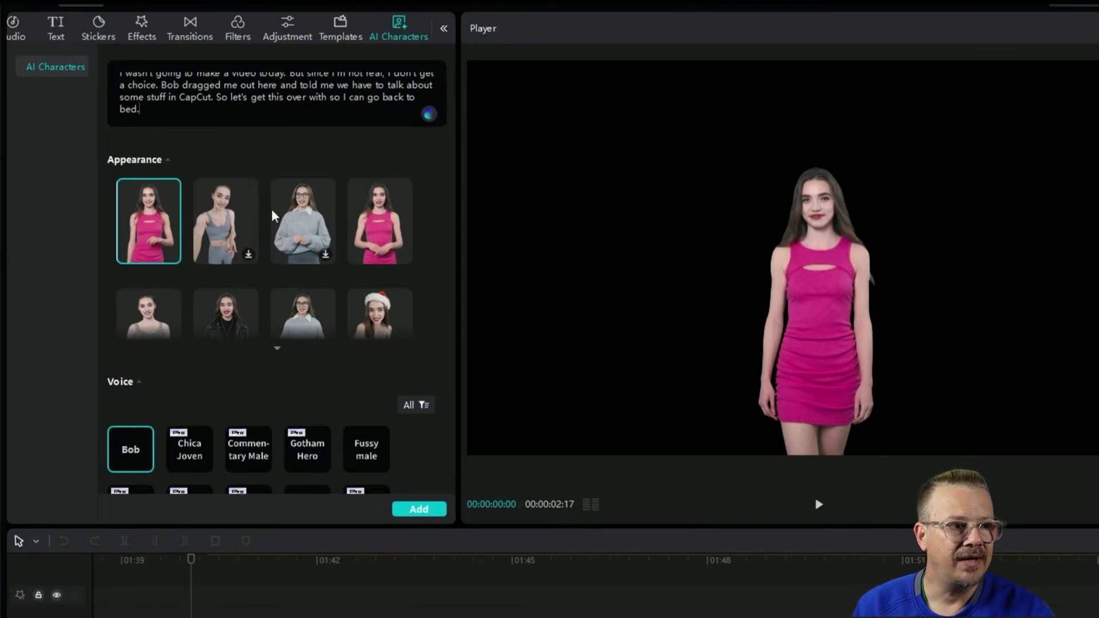
Choose the young man in the blue denim shirt from the Appearance options
click(279, 354)
scroll(426, 258, down, 15)
scroll(426, 258, down, 6)
scroll(426, 257, down, 4)
scroll(426, 258, down, 2)
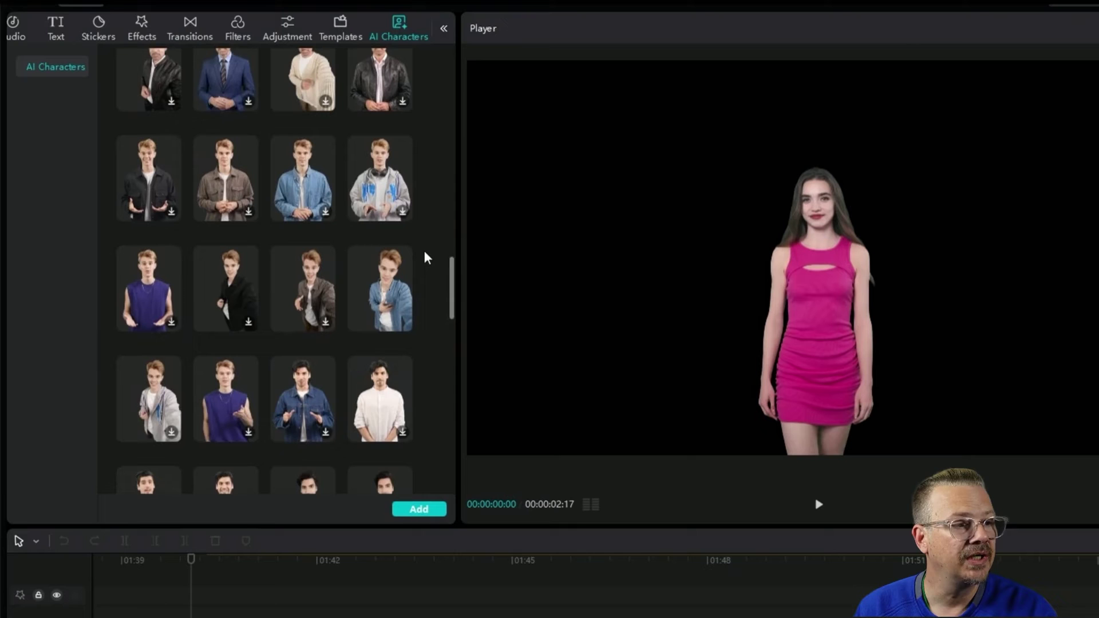
click(391, 297)
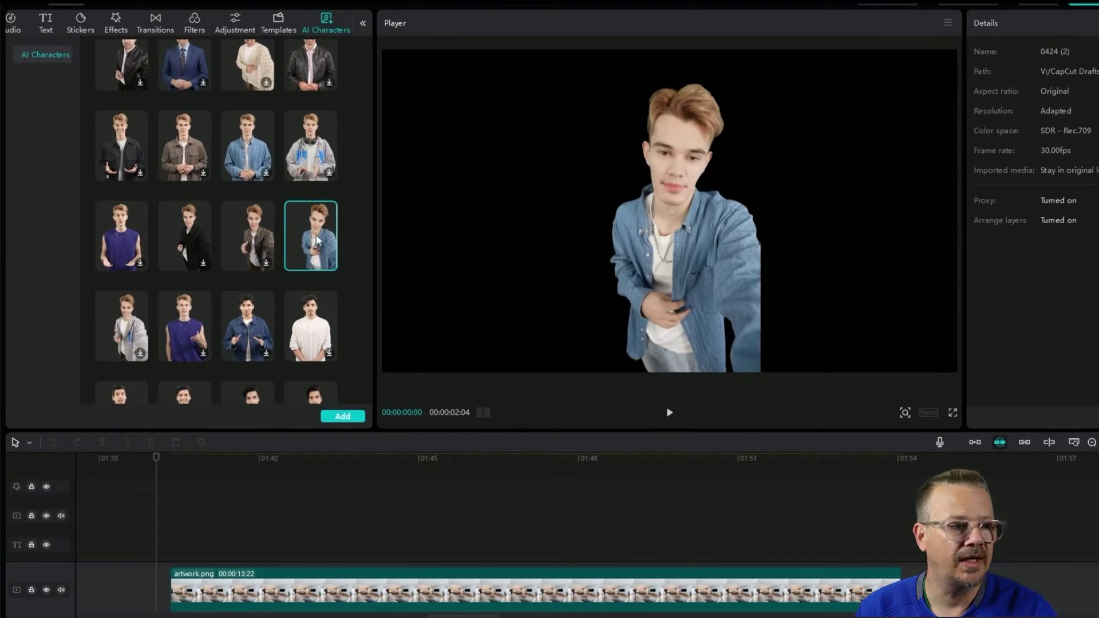
Set the AI character's voice to Drag Boy
scroll(314, 244, down, 10)
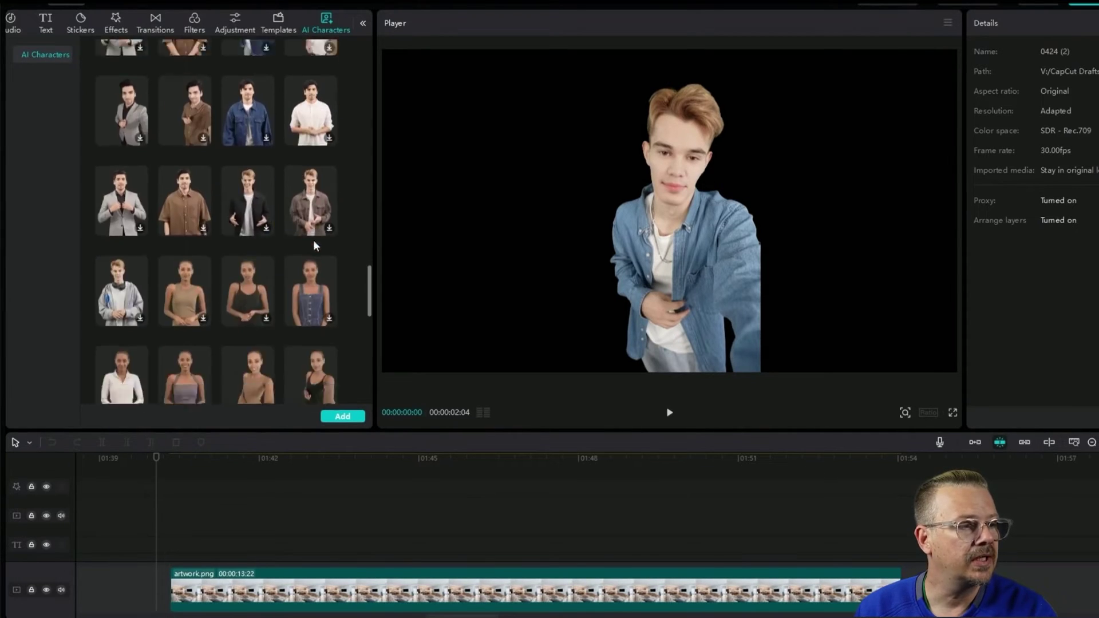
scroll(314, 240, down, 6)
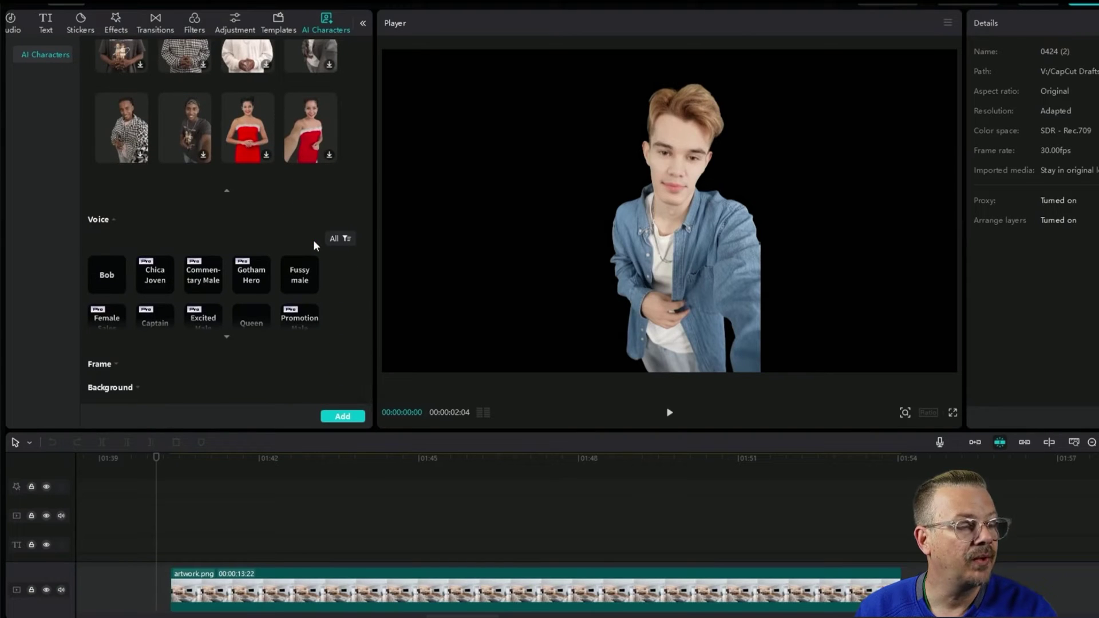
click(225, 339)
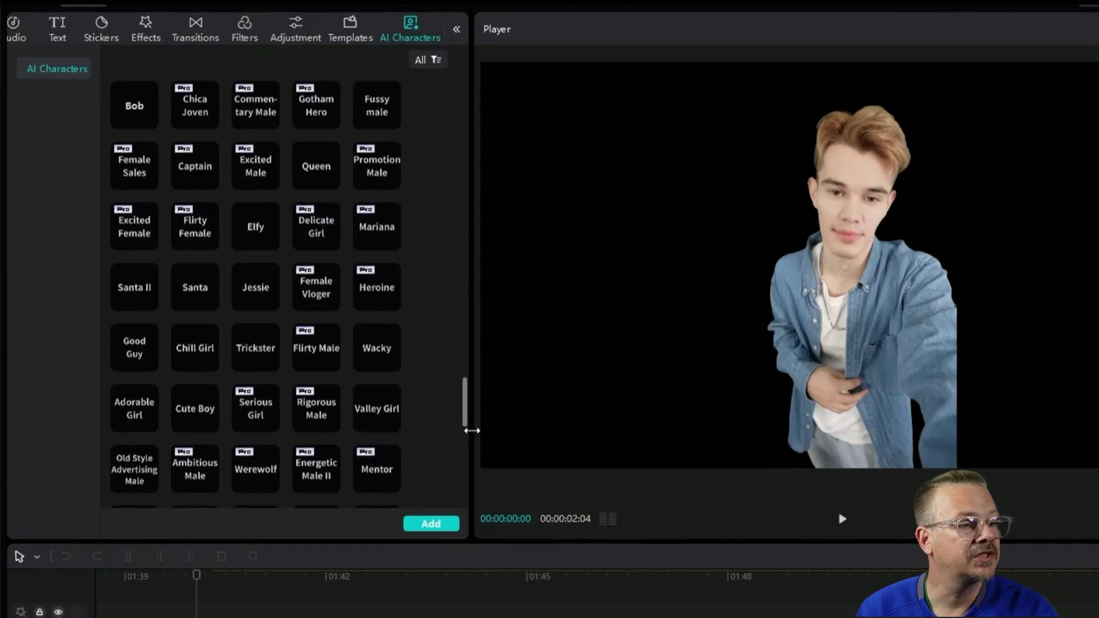
drag(466, 397, 465, 436)
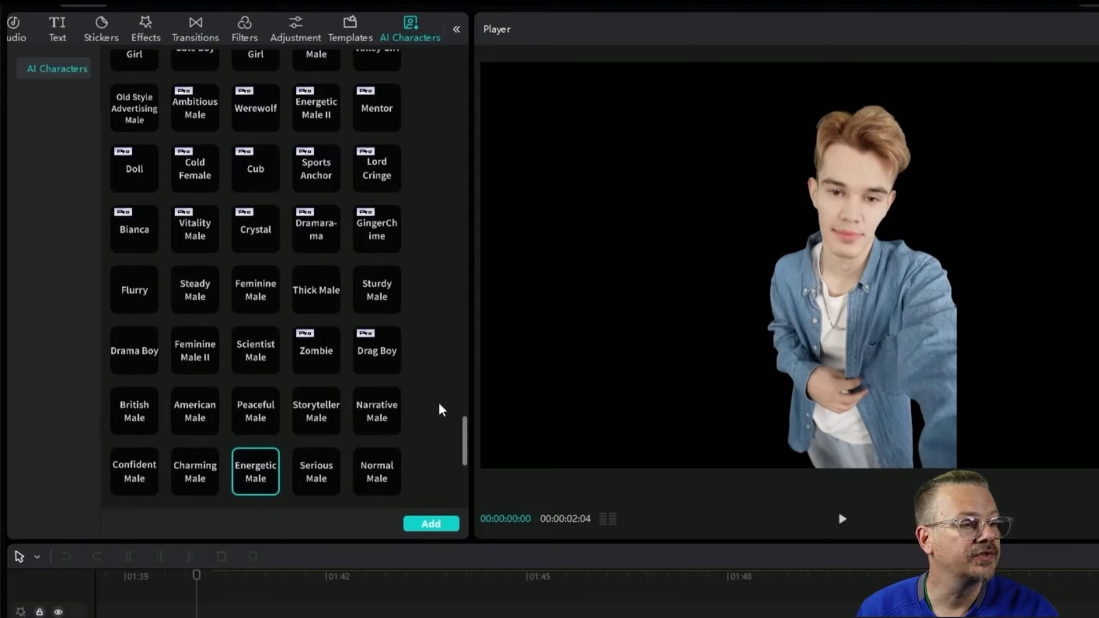
click(372, 418)
key(Up)
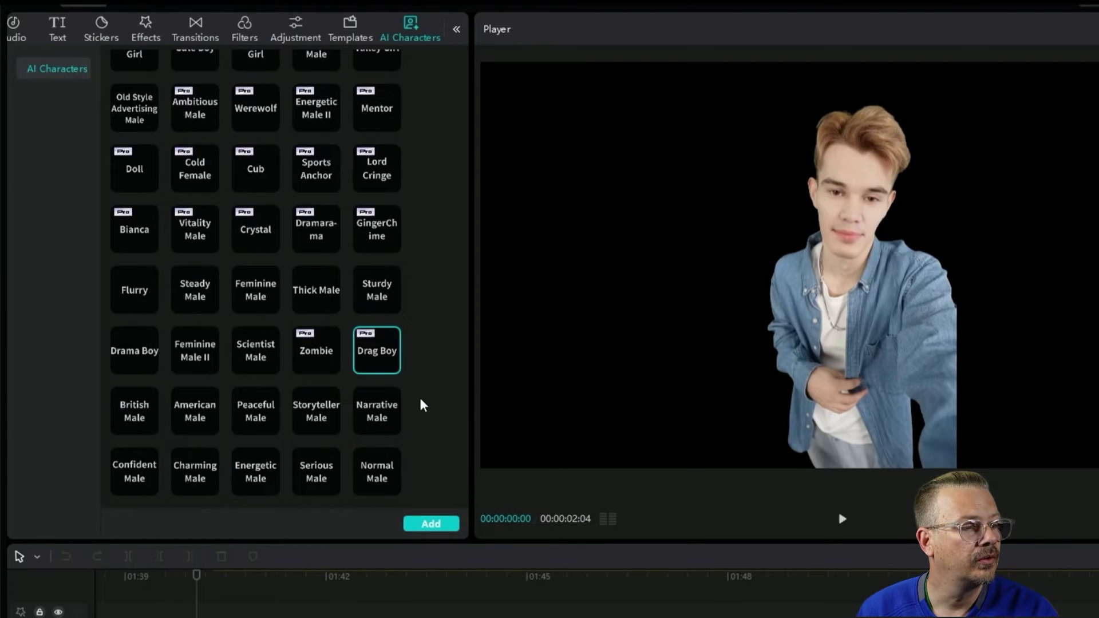
scroll(422, 405, down, 7)
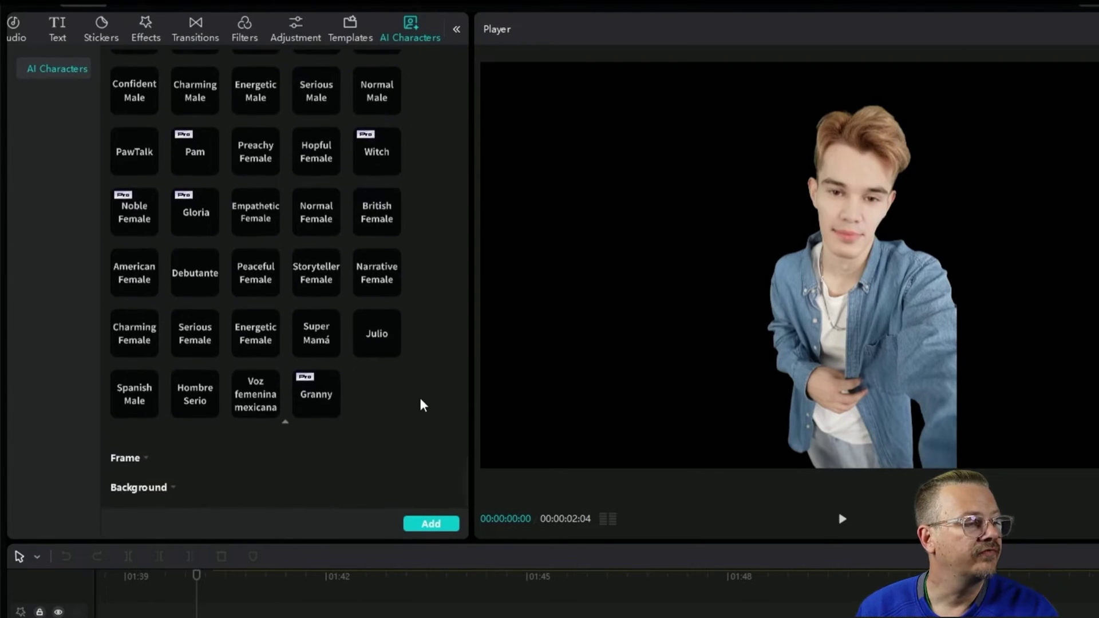
Try Half body, Close-up and Circle framing, then settle on Full body
click(138, 461)
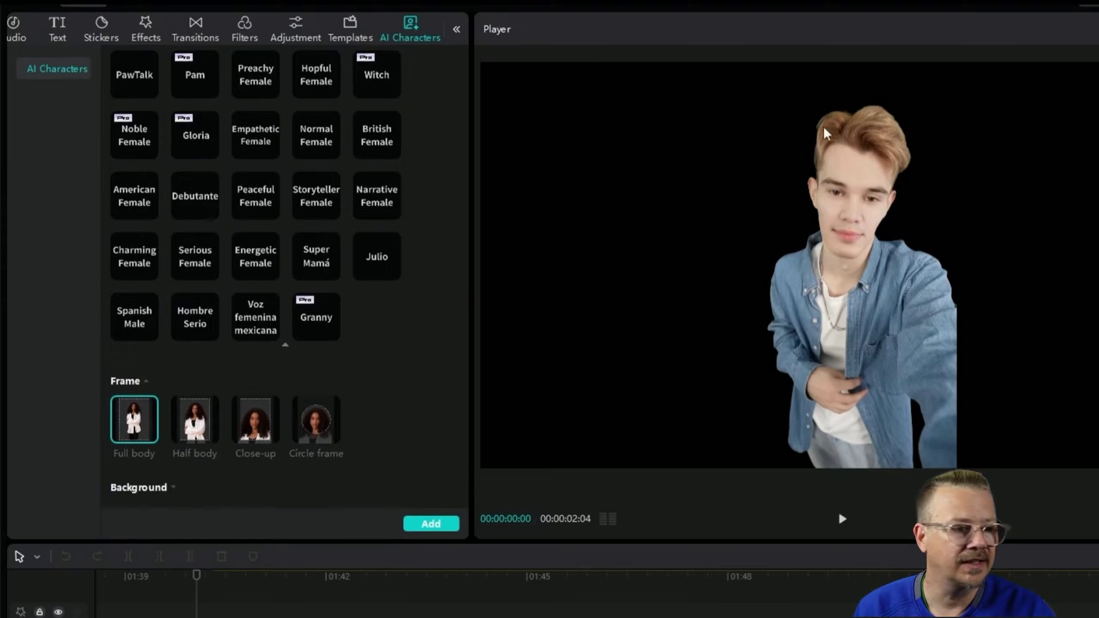
click(199, 425)
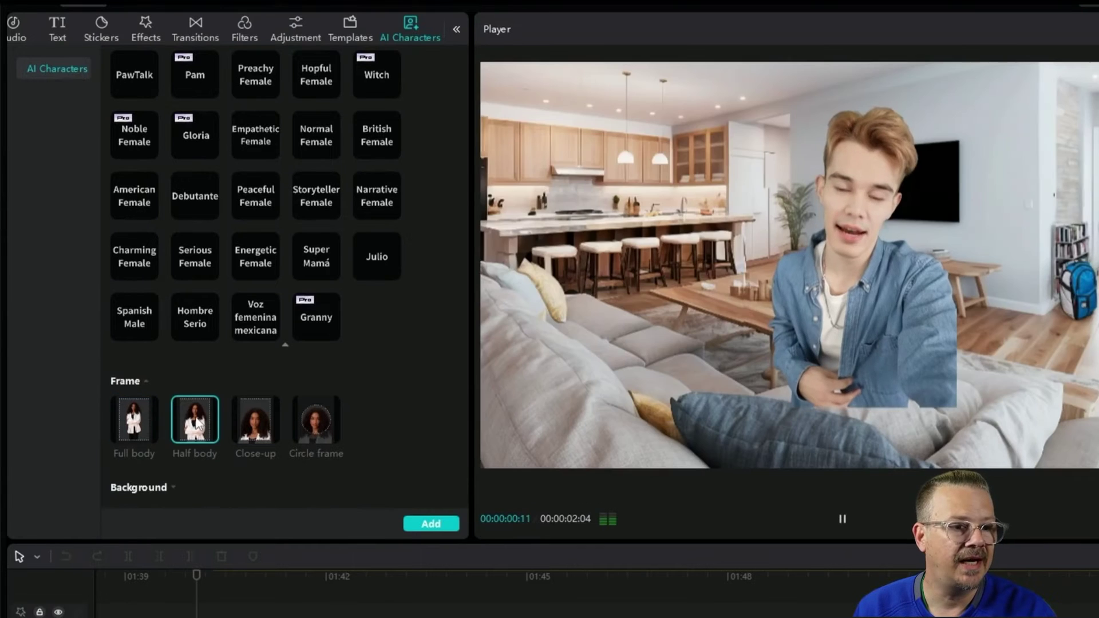
click(250, 421)
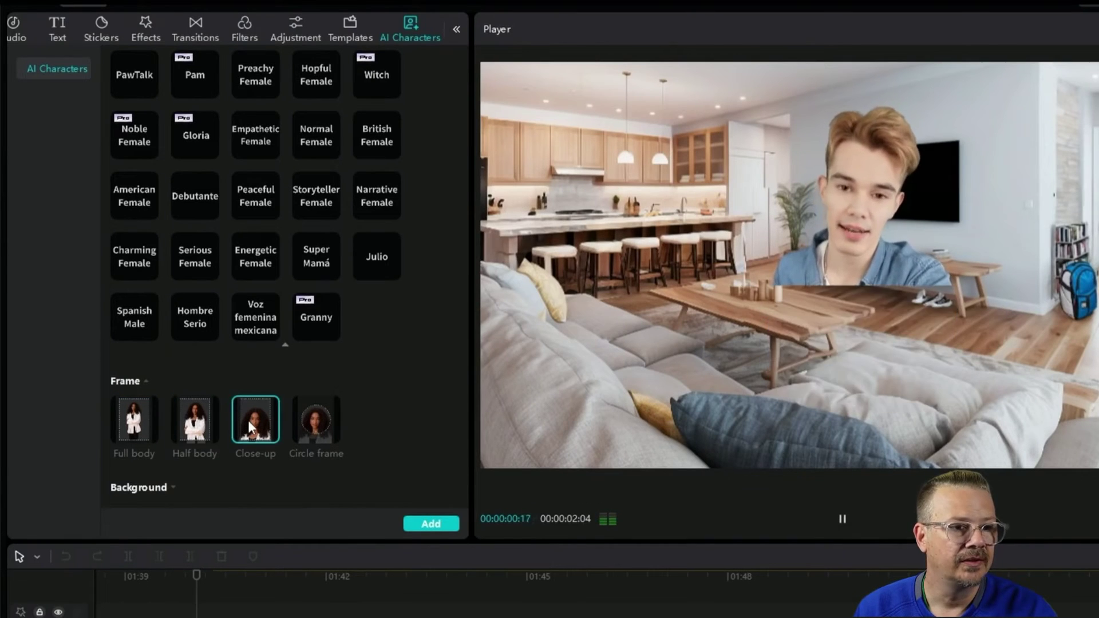
click(336, 420)
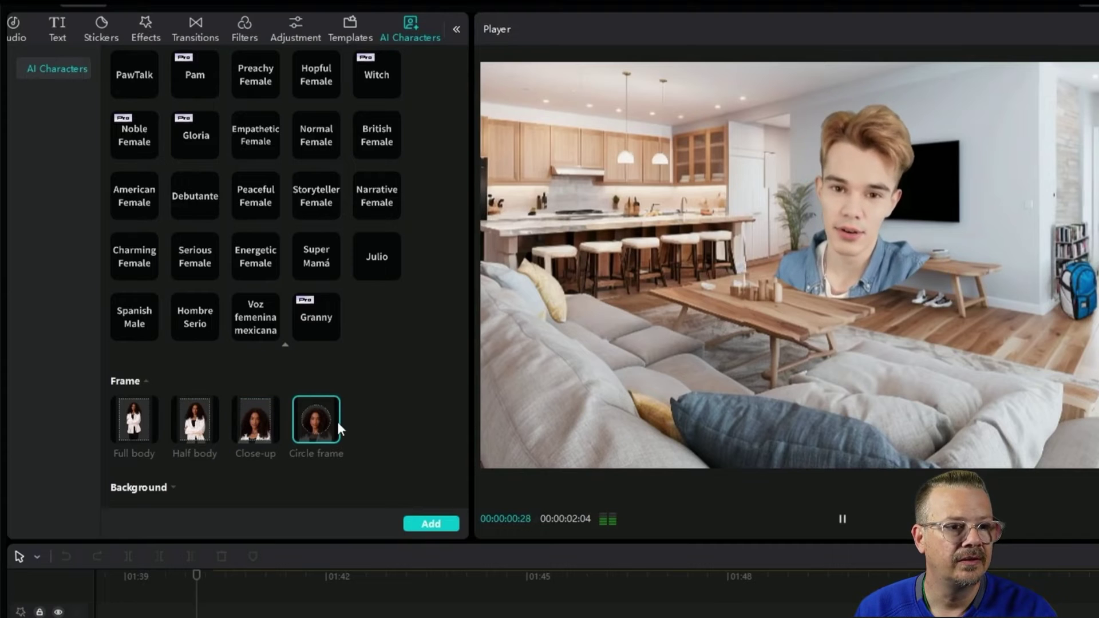
click(142, 430)
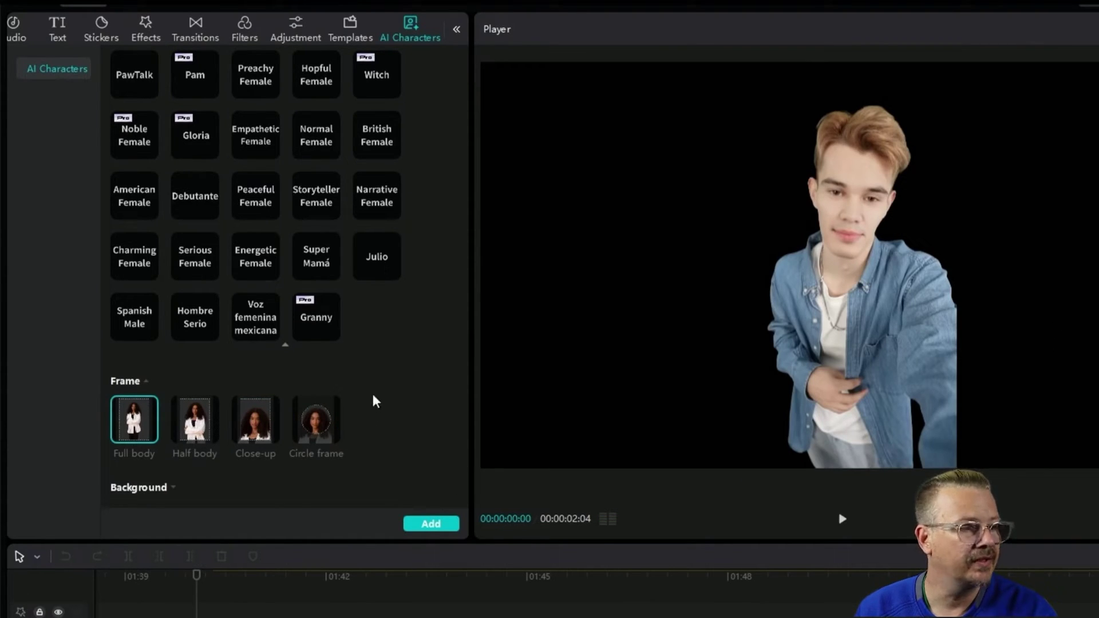
Browse the full range of background colours and scene images for the character
click(169, 488)
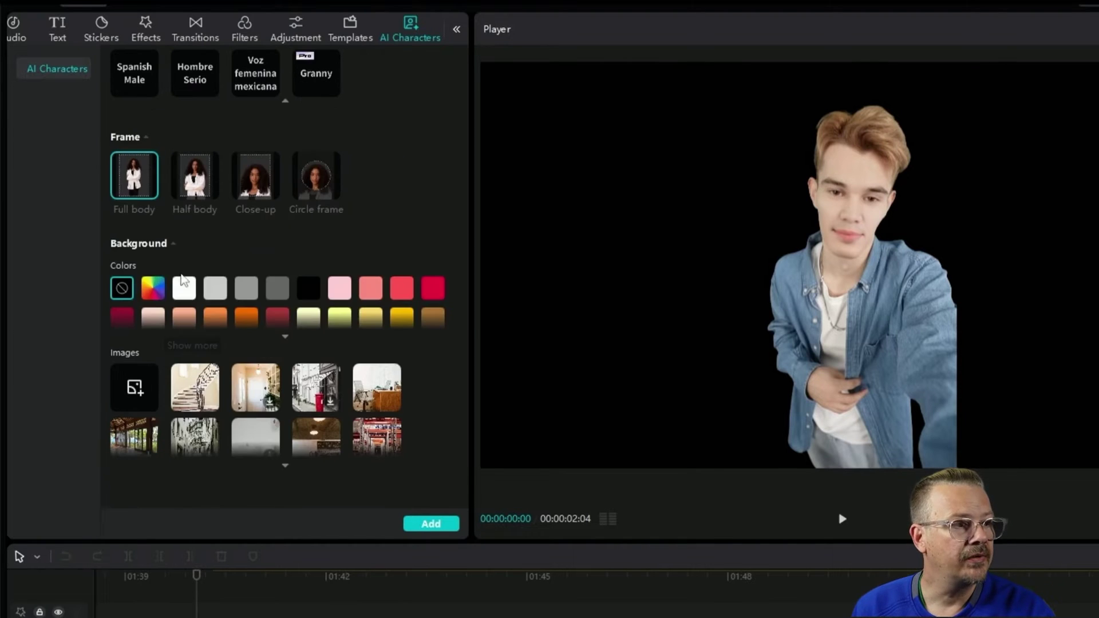
click(285, 464)
scroll(257, 412, down, 2)
scroll(255, 404, down, 2)
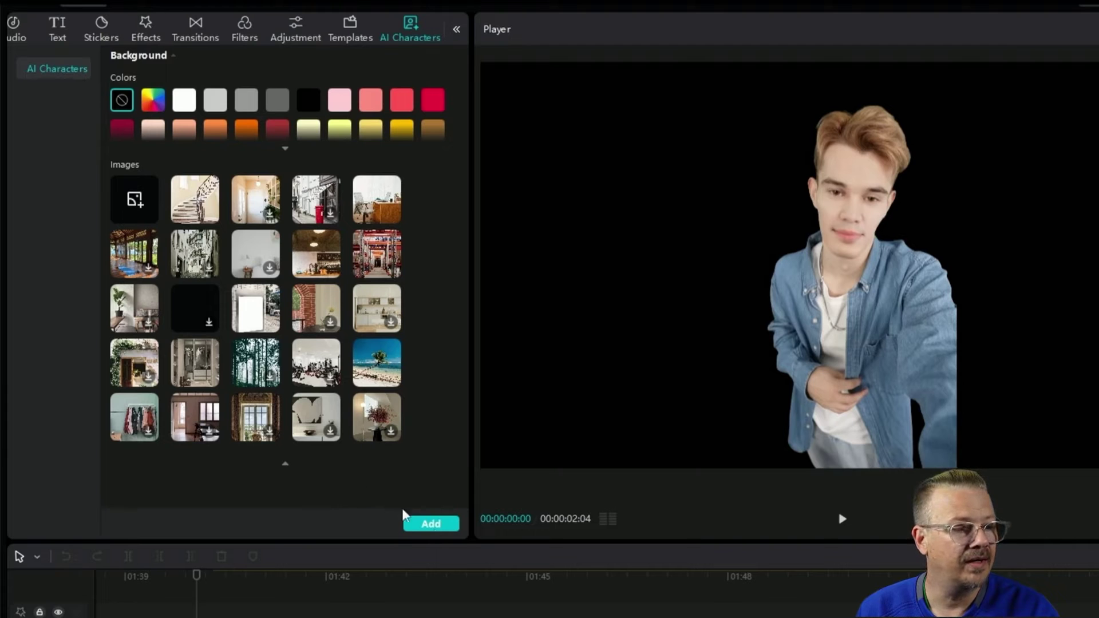
Add the AI character to the project and delete all its auto-generated caption clips
click(430, 524)
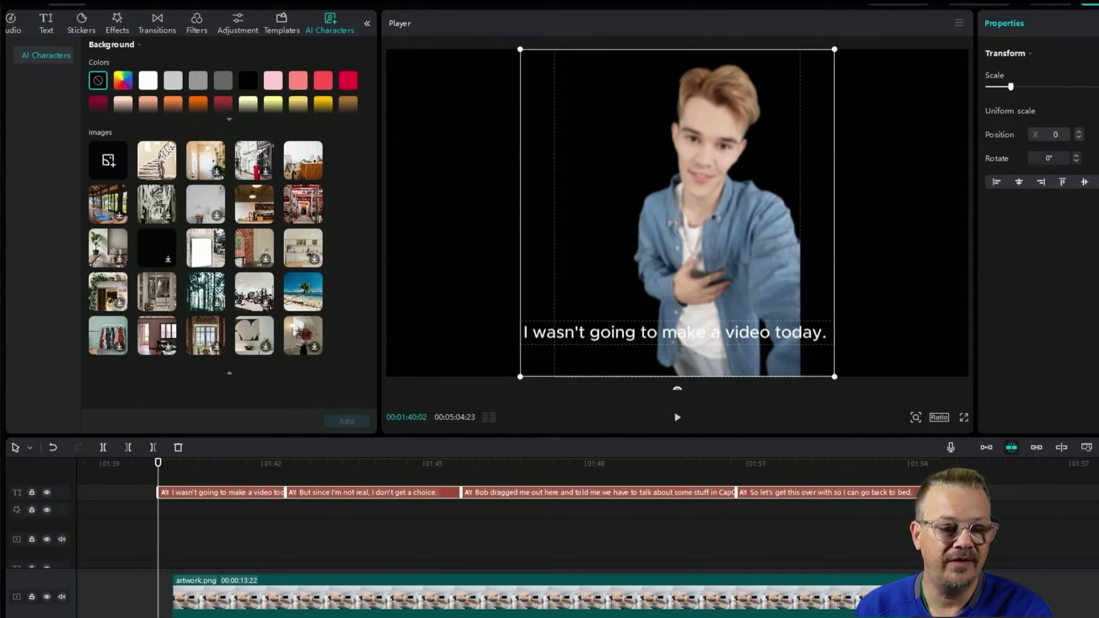
click(721, 522)
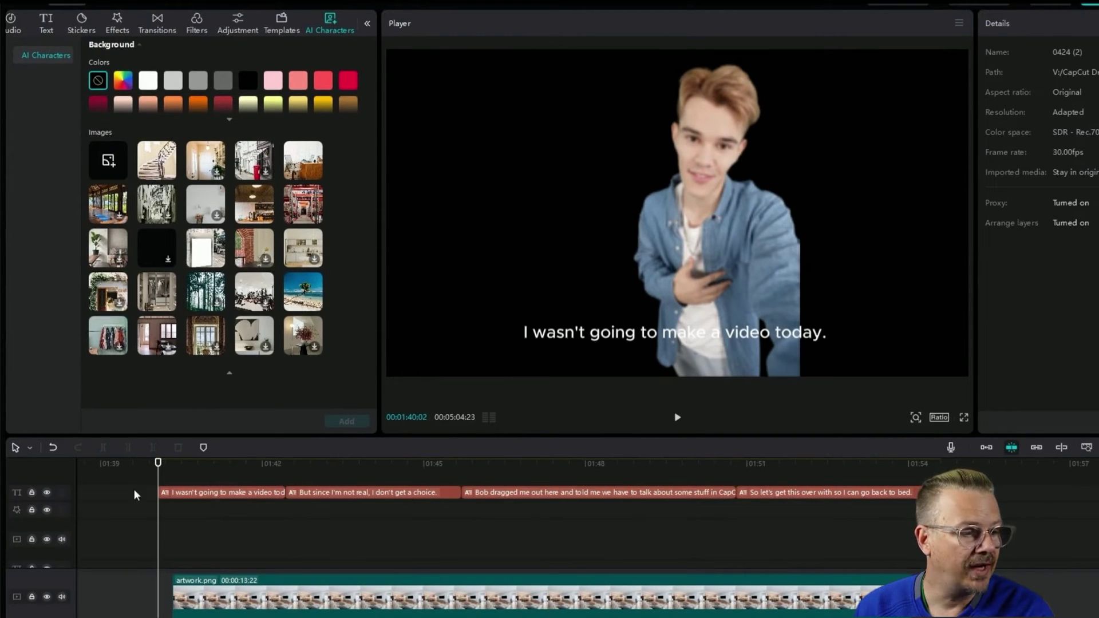
key(ctrl+a)
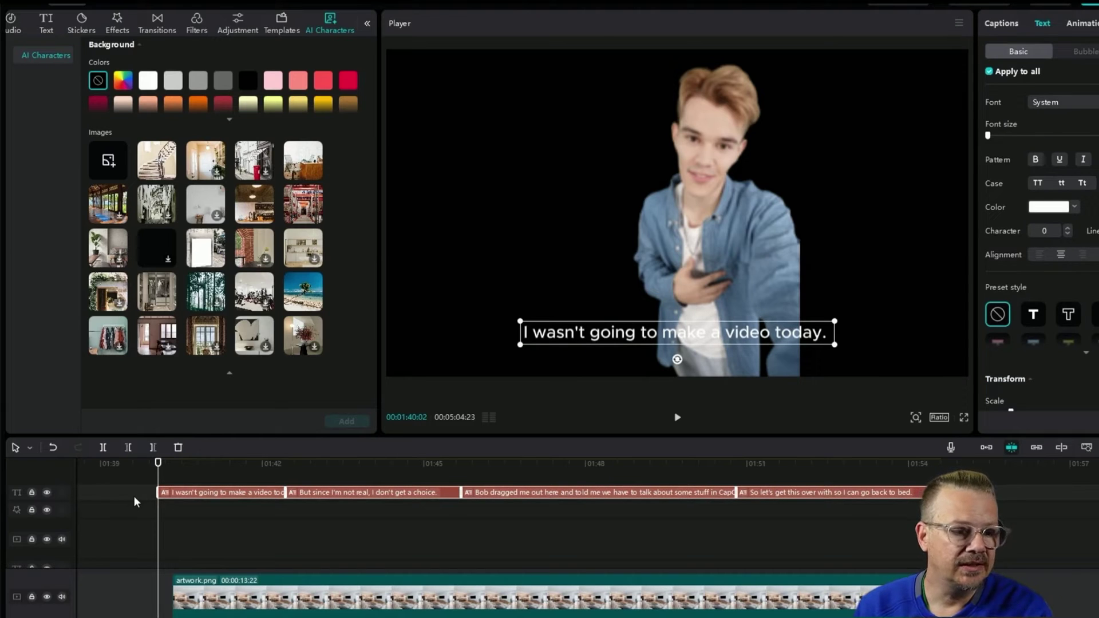
key(Delete)
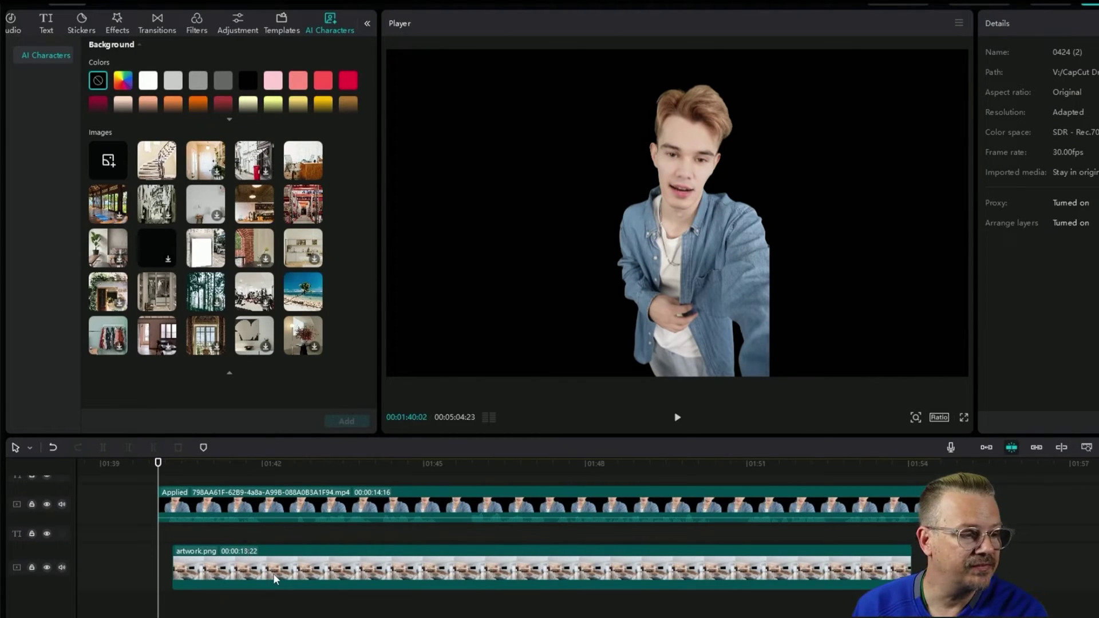
Move the artwork.png background earlier and park the playhead at the clips' start
drag(274, 579, 229, 579)
click(144, 471)
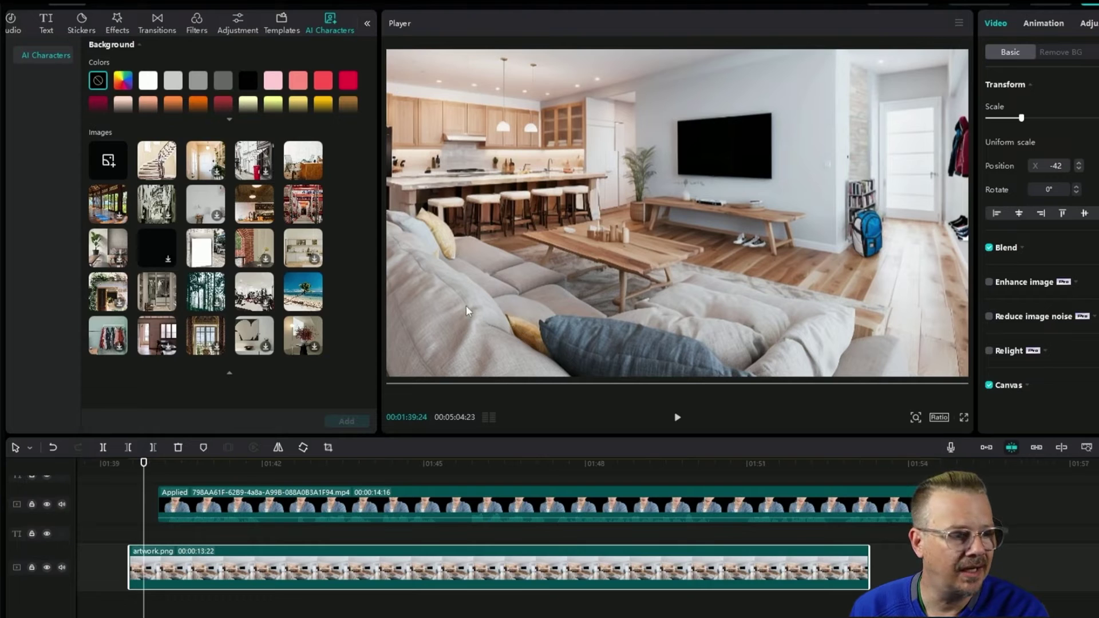
Align artwork.png with the character clip and extend it to 00:00:14:16
drag(176, 564, 204, 564)
drag(898, 562, 941, 562)
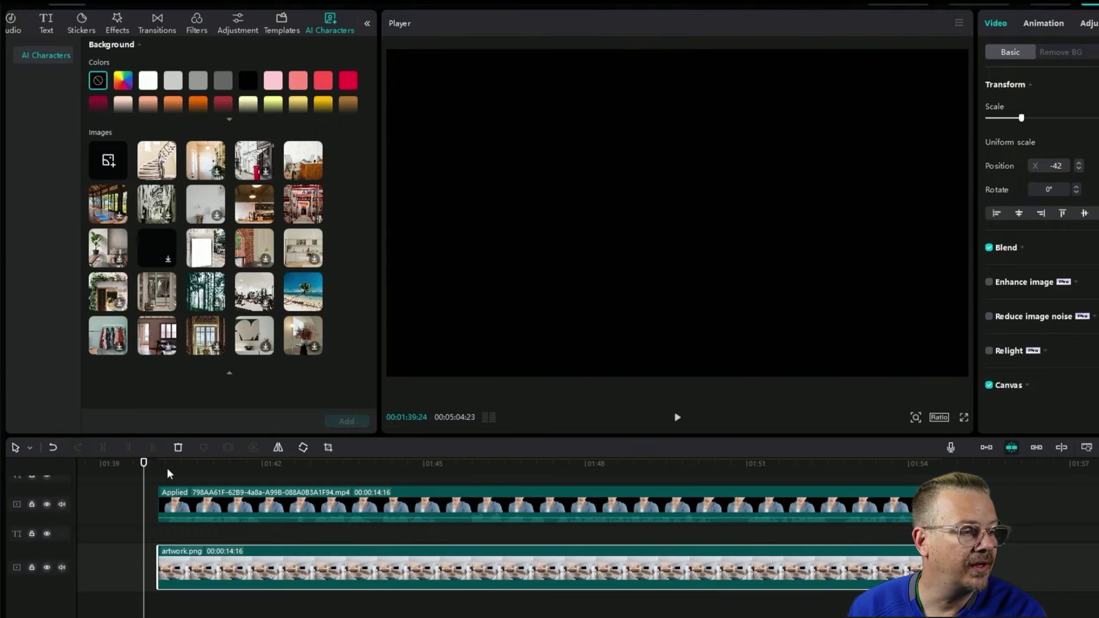
click(157, 465)
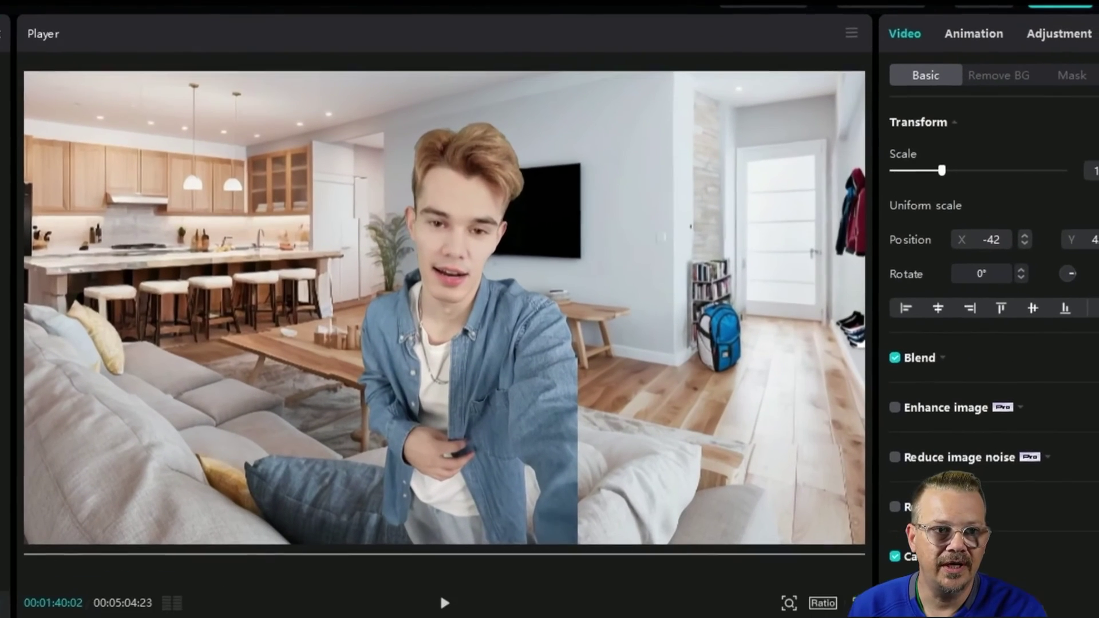
Preview the composite, then select the AI character in the player
key(space)
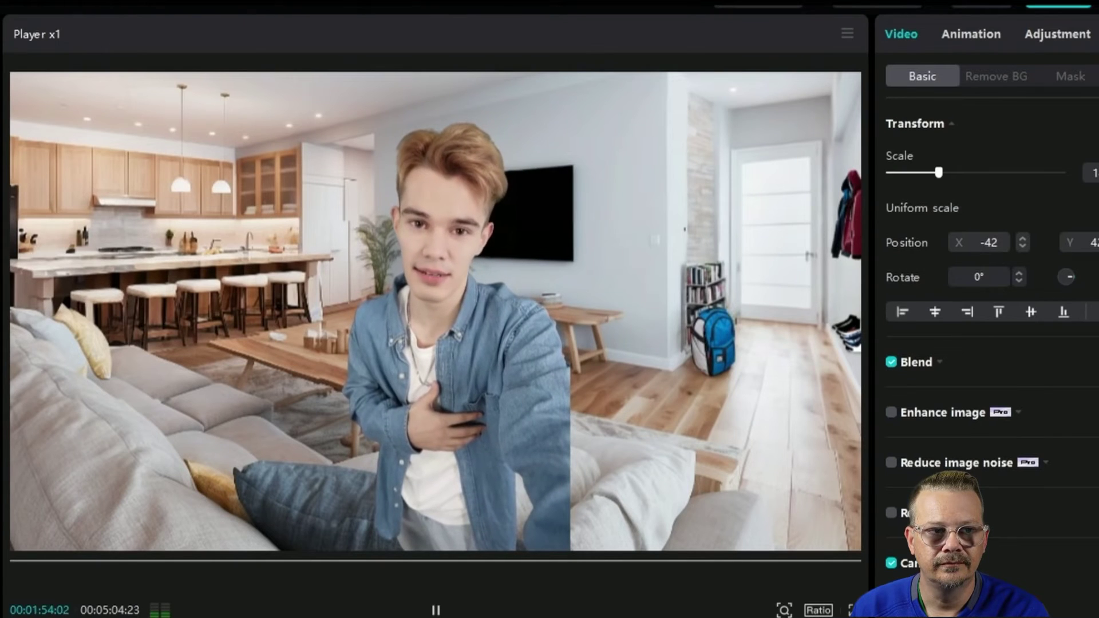
key(space)
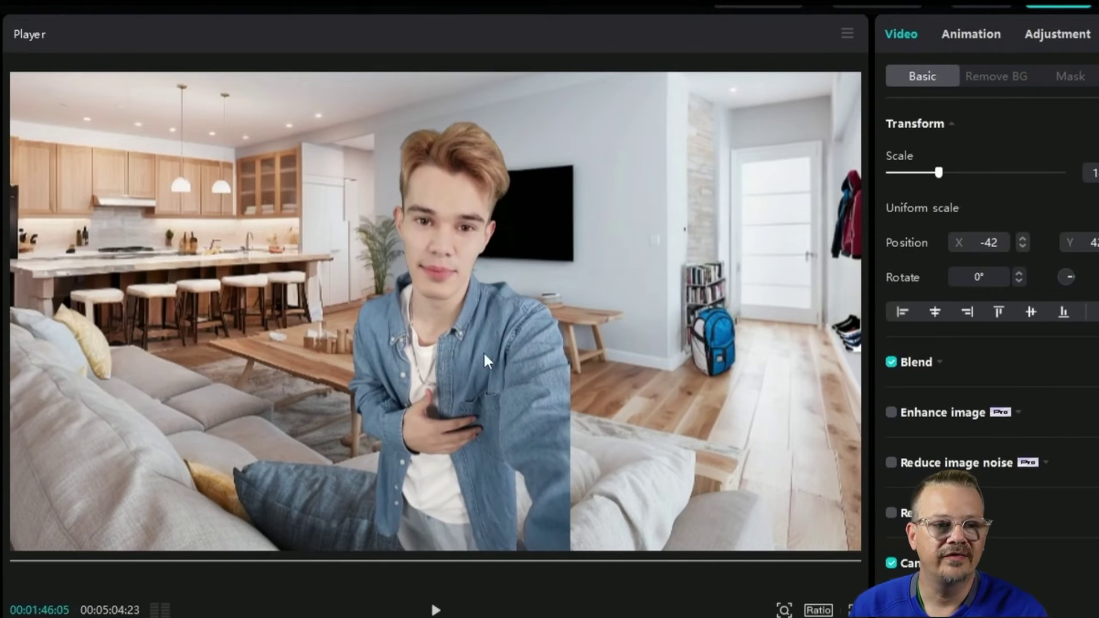
click(568, 392)
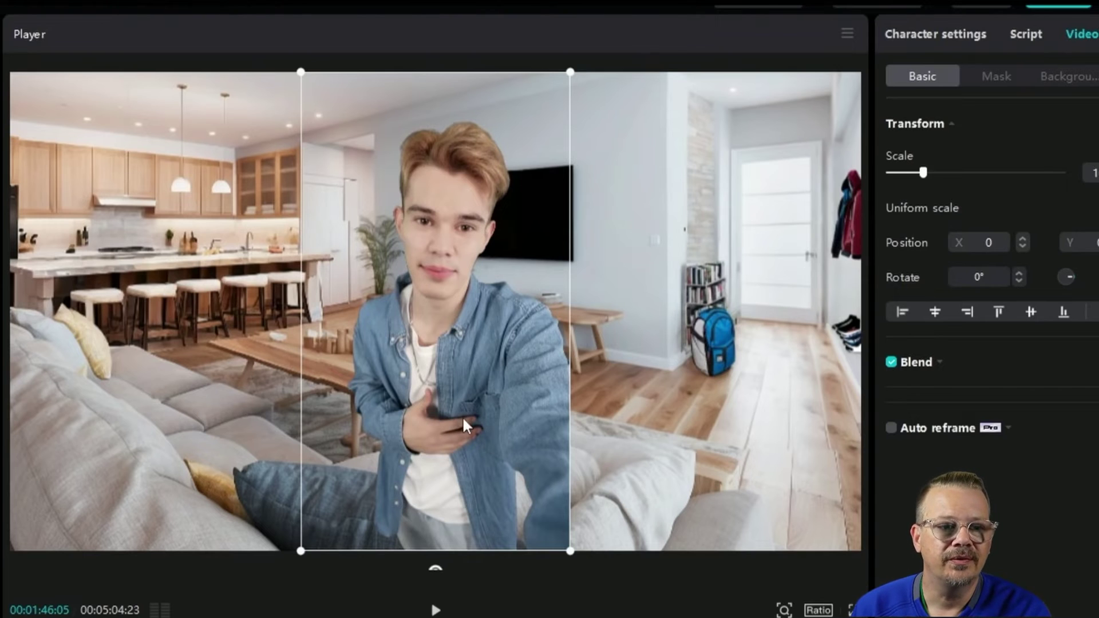
Move the character right, enlarge it, and settle it lower-right at X 863
drag(538, 422, 748, 414)
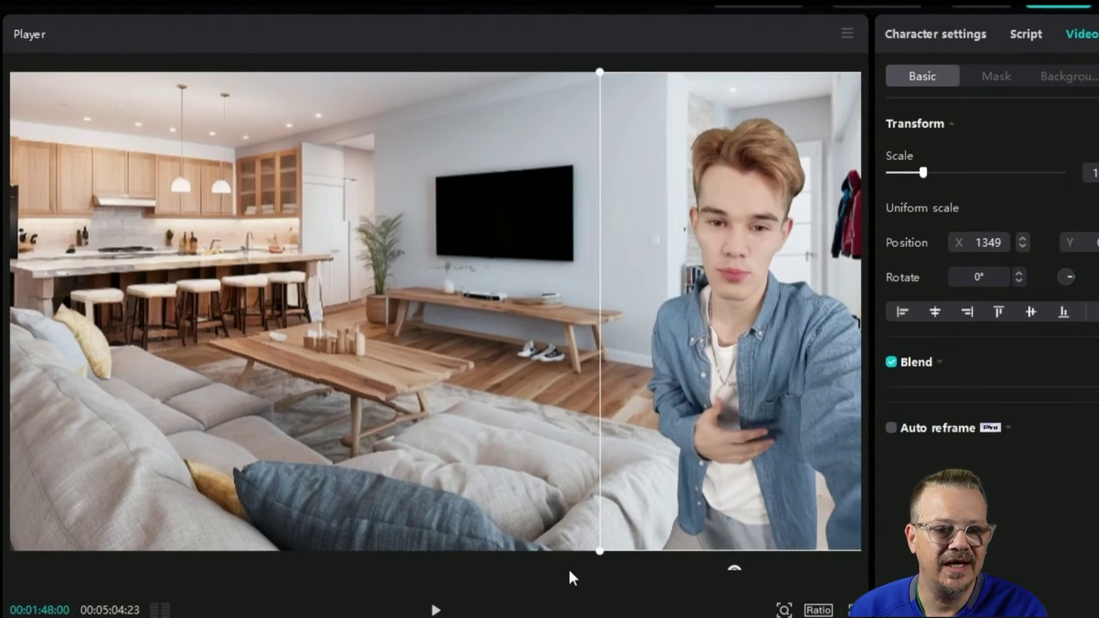
drag(598, 551, 511, 570)
drag(702, 250, 595, 337)
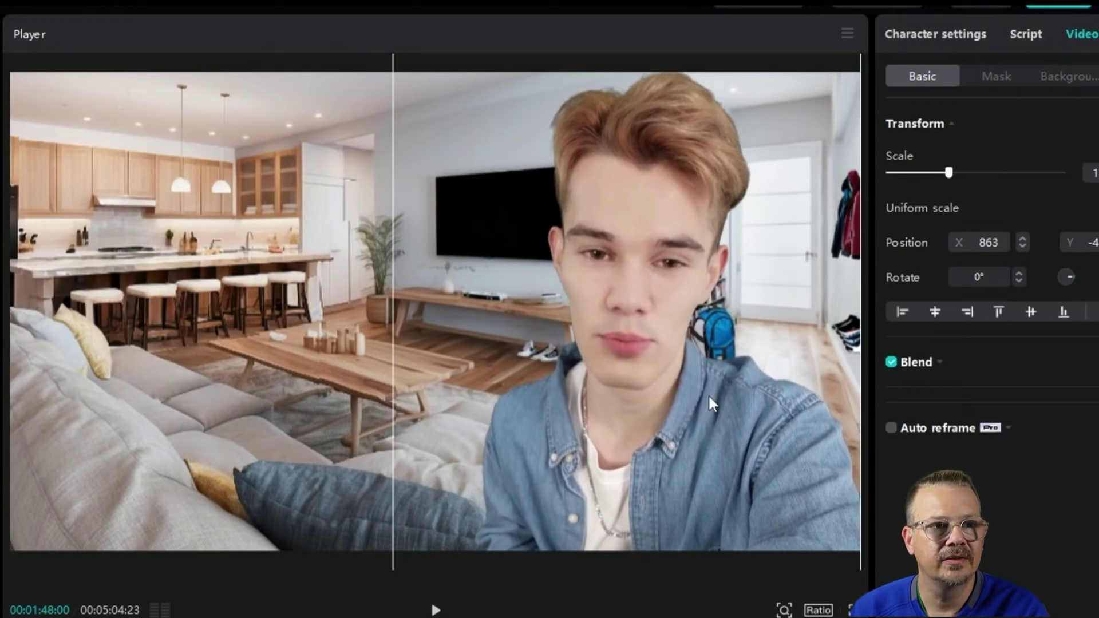
drag(707, 396, 709, 405)
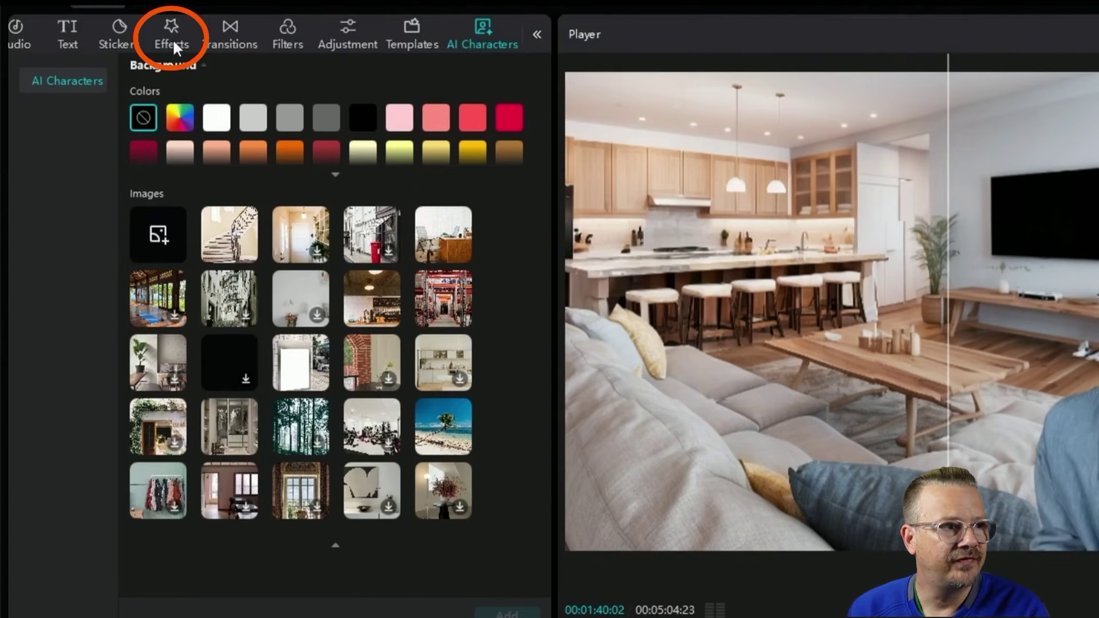
Search the Effects library for 'shake' and browse the Shake and Camera Shake results
click(174, 42)
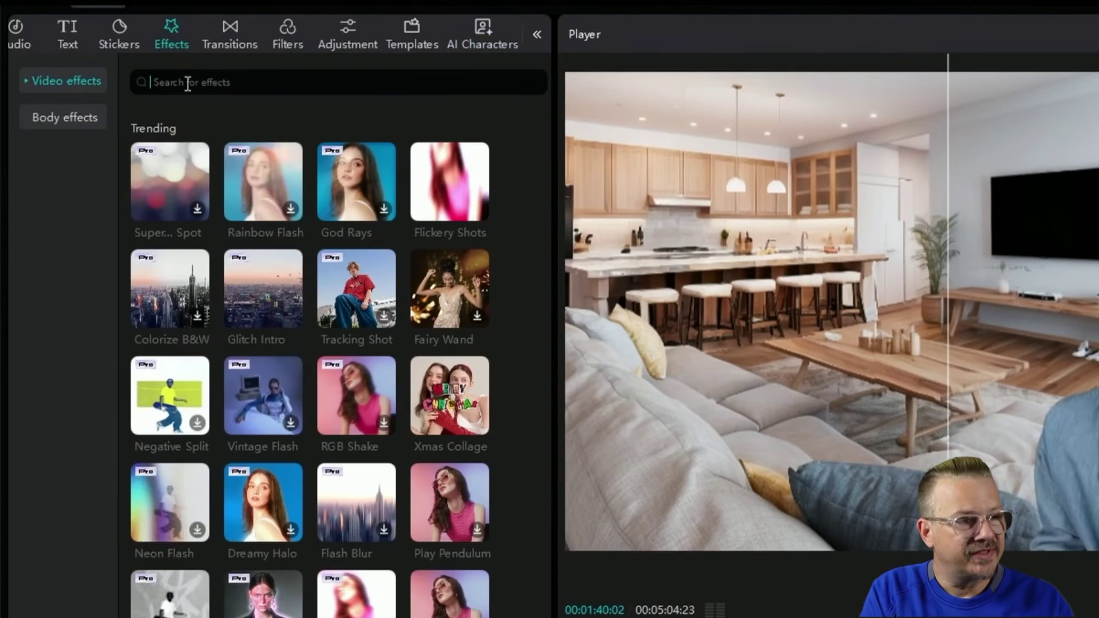
text(shak)
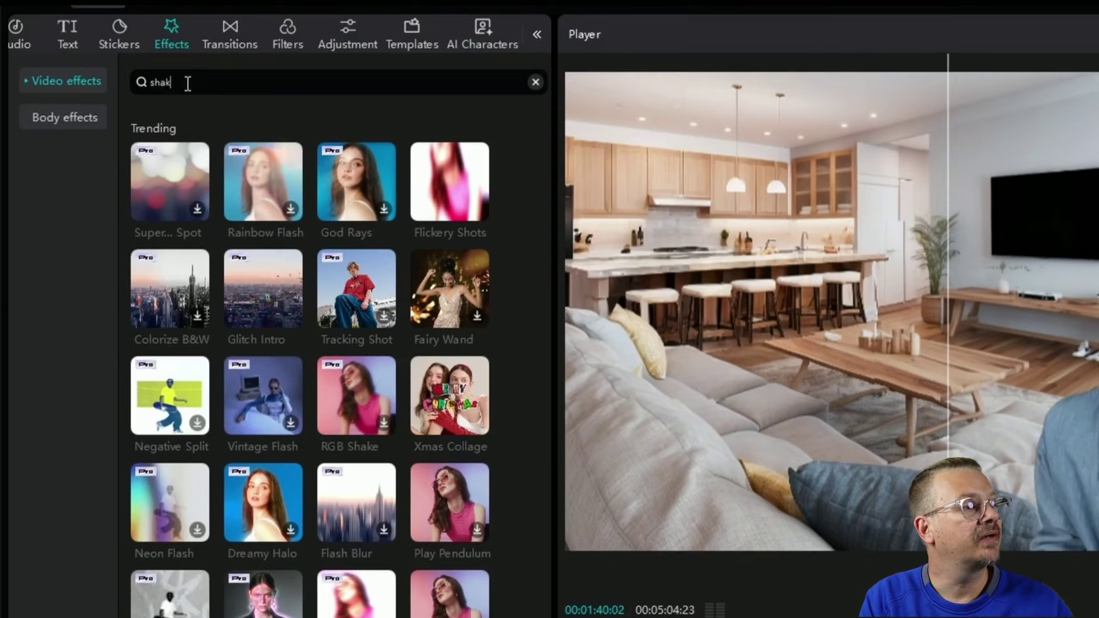
text(e)
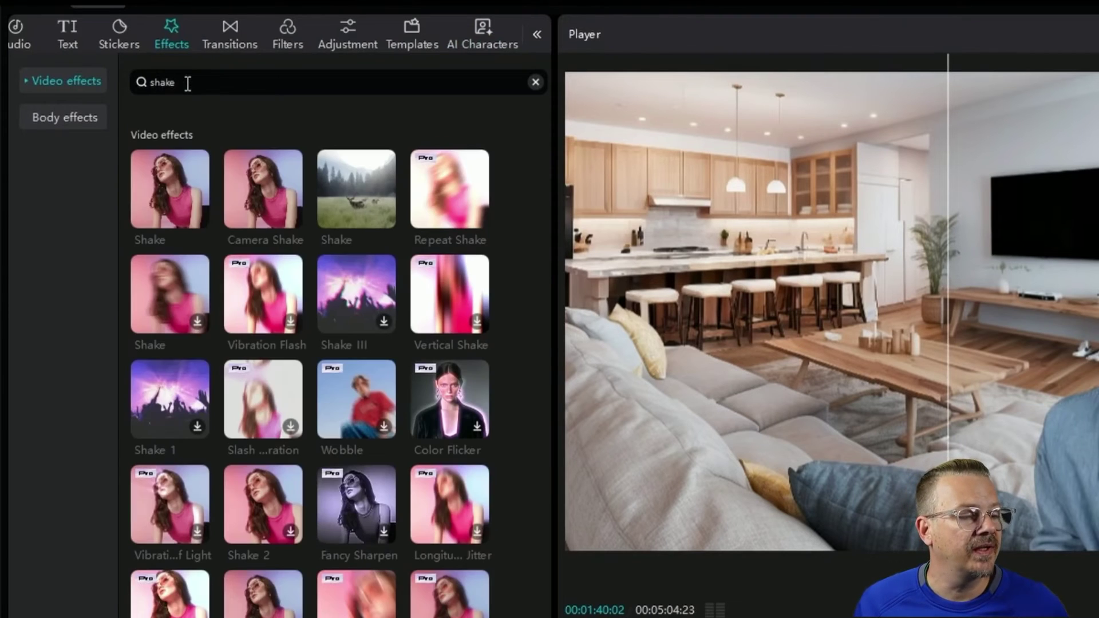
mouse_move(177, 187)
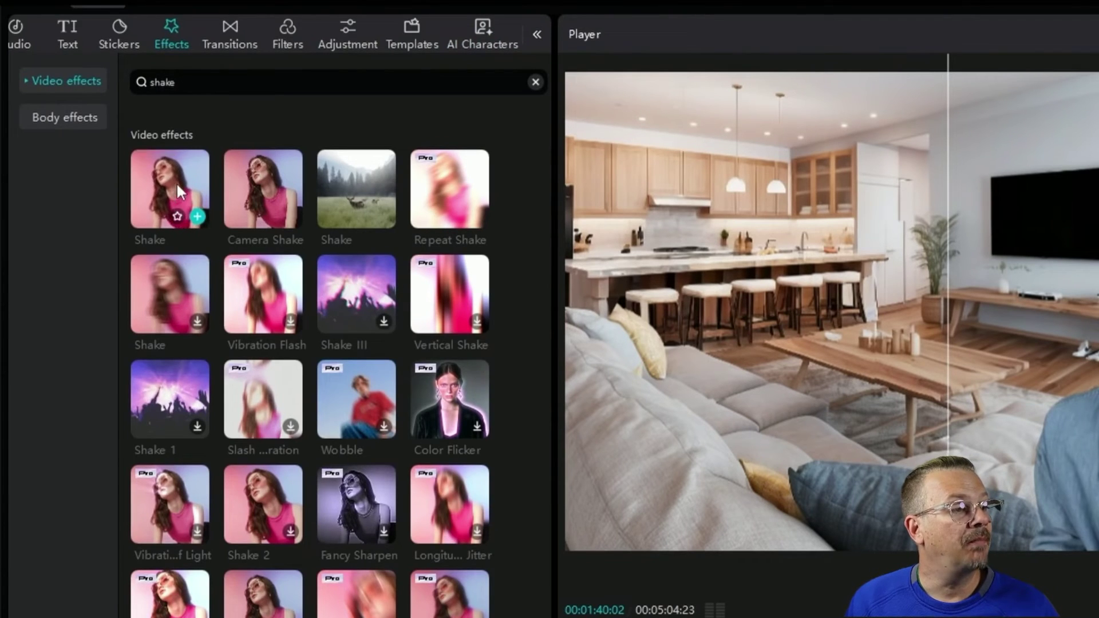
mouse_move(260, 191)
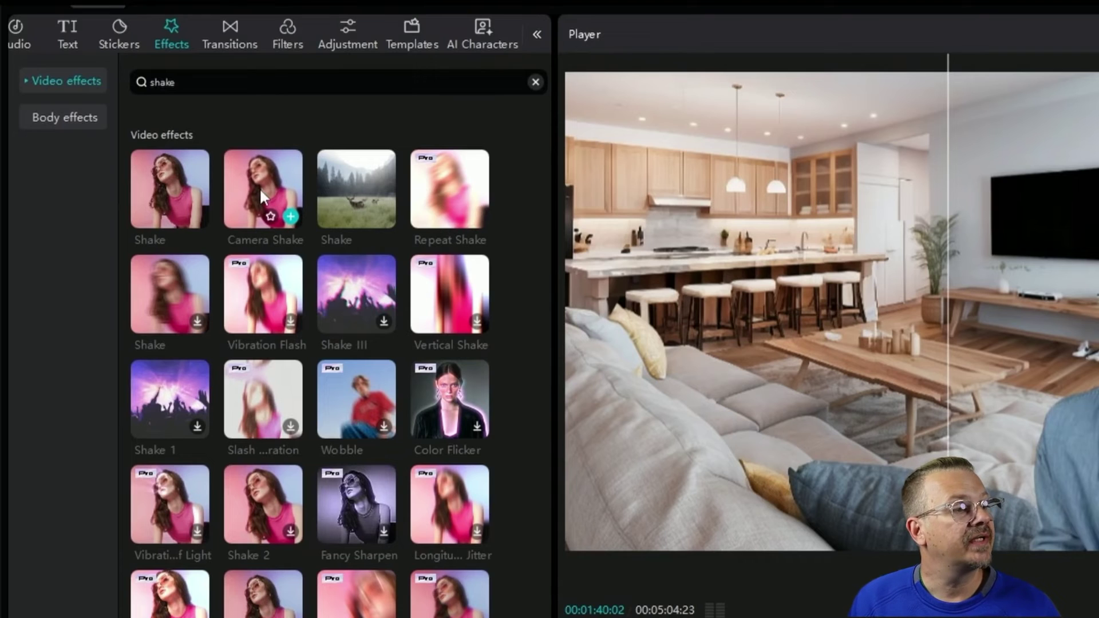
mouse_move(259, 281)
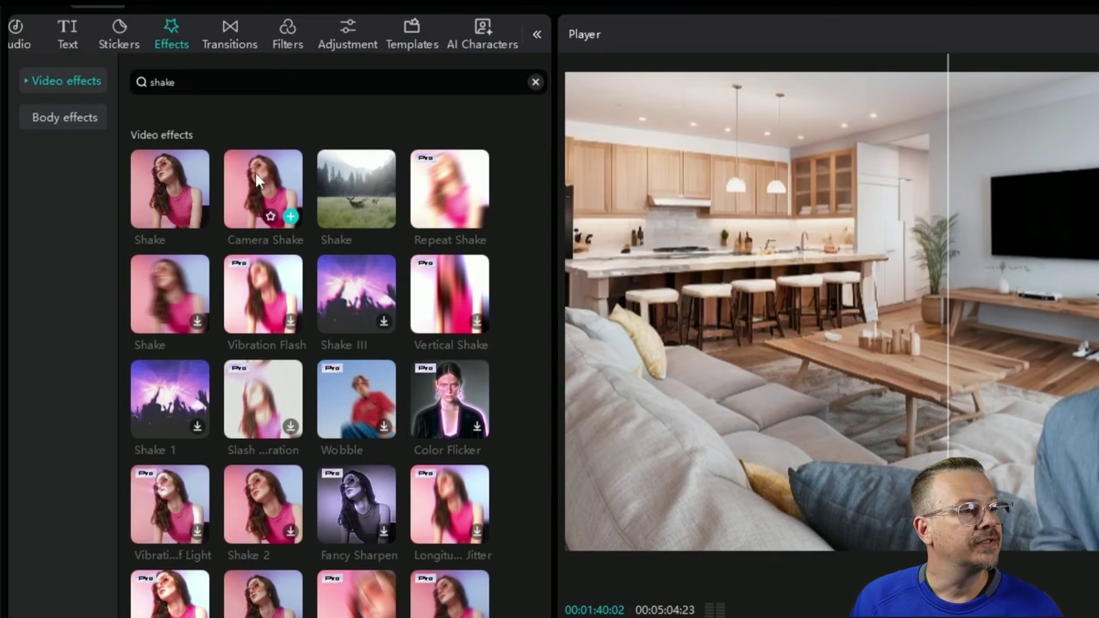
Add a Camera Shake effect onto an effect track and trim it short
click(291, 216)
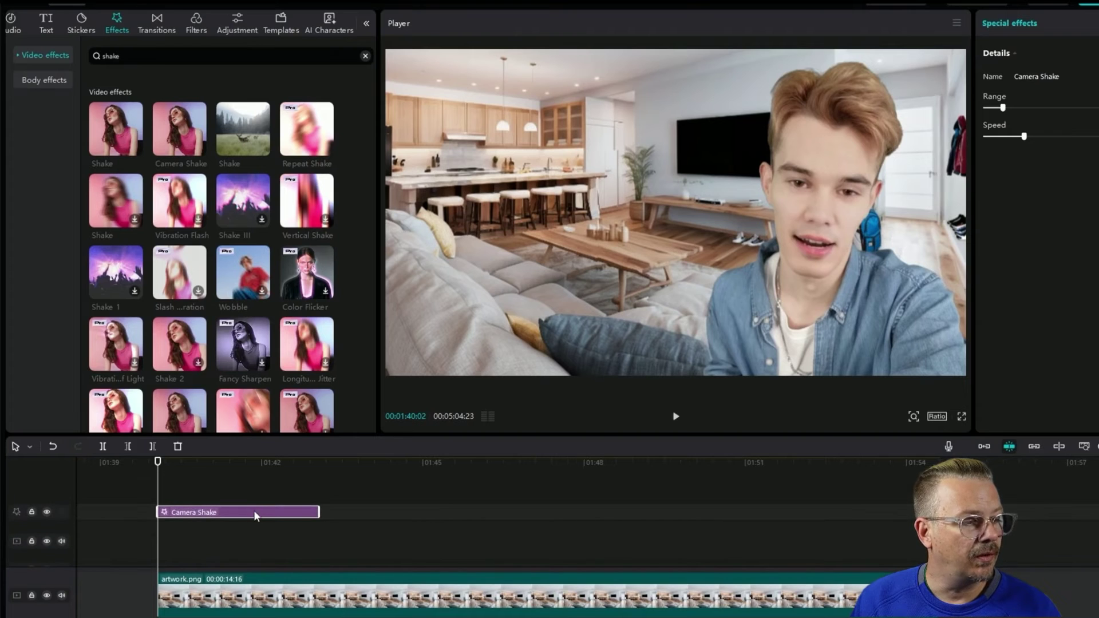
drag(253, 510, 256, 565)
mouse_move(271, 529)
mouse_down()
mouse_move(273, 517)
mouse_move(250, 562)
mouse_move(273, 530)
mouse_up()
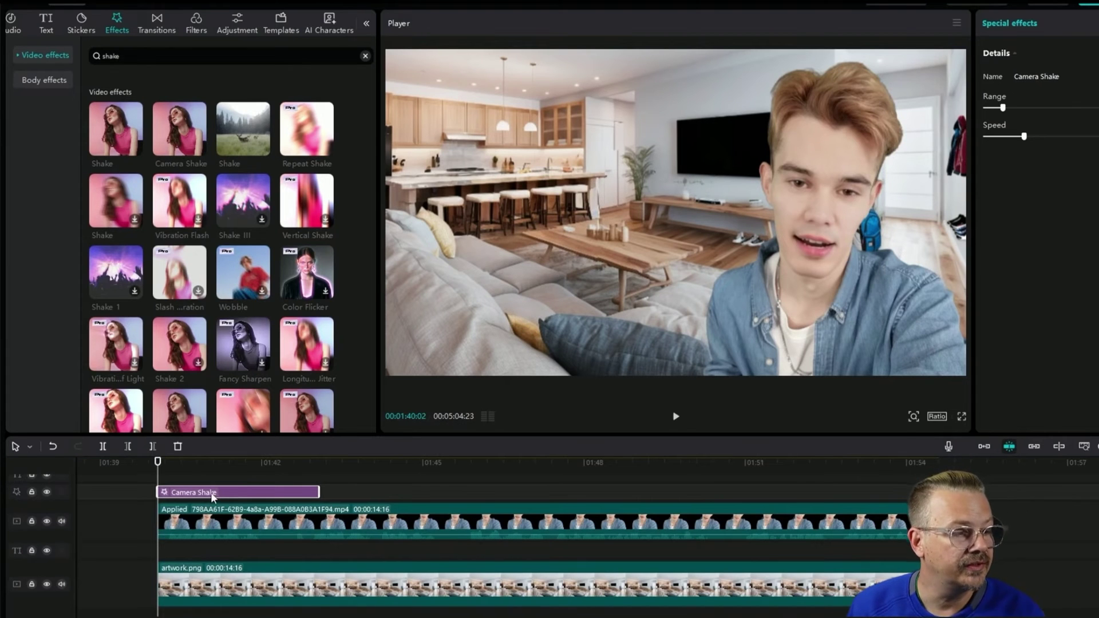
drag(319, 492, 174, 493)
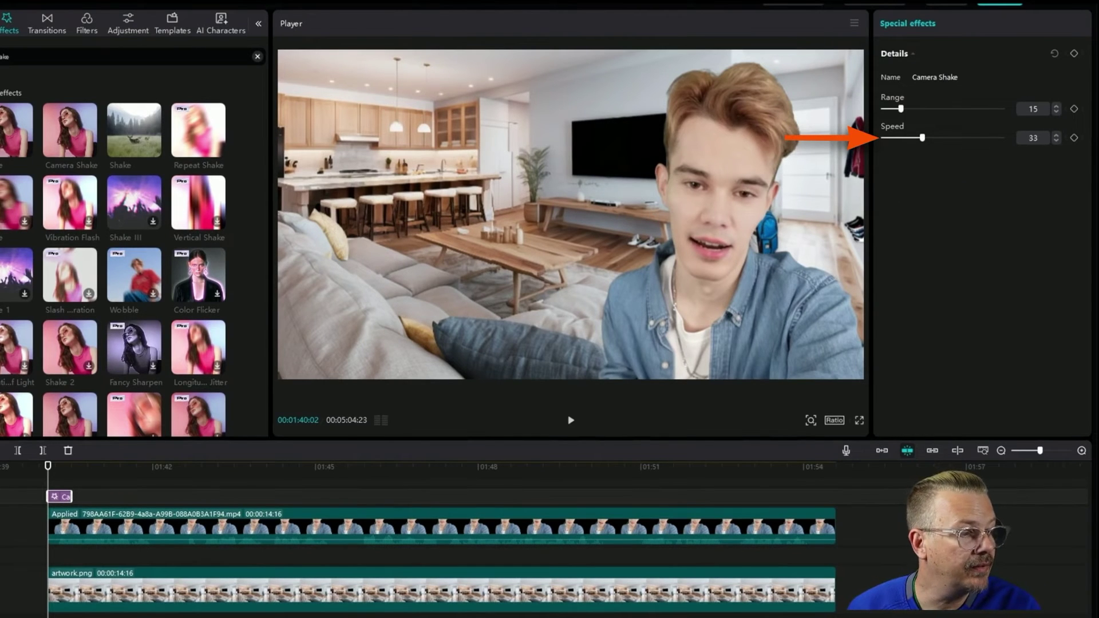
Mute the main video track and lower the Camera Shake Speed to 5, previewing the result
click(0, 525)
key(space)
key(space)
click(1058, 142)
drag(1058, 143, 1058, 143)
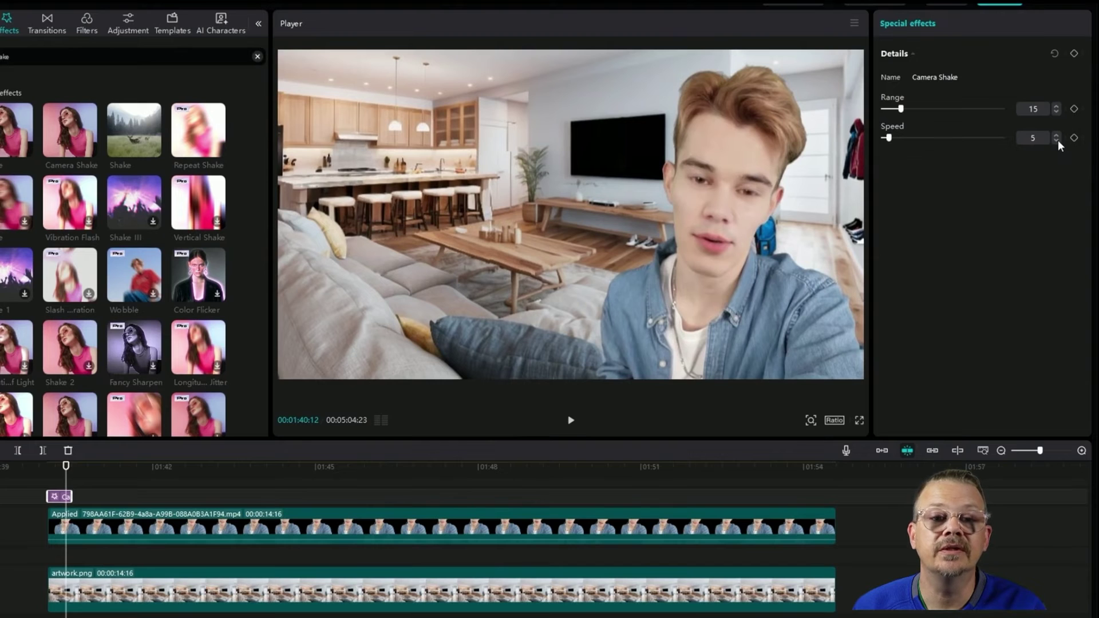
key(space)
key(space)
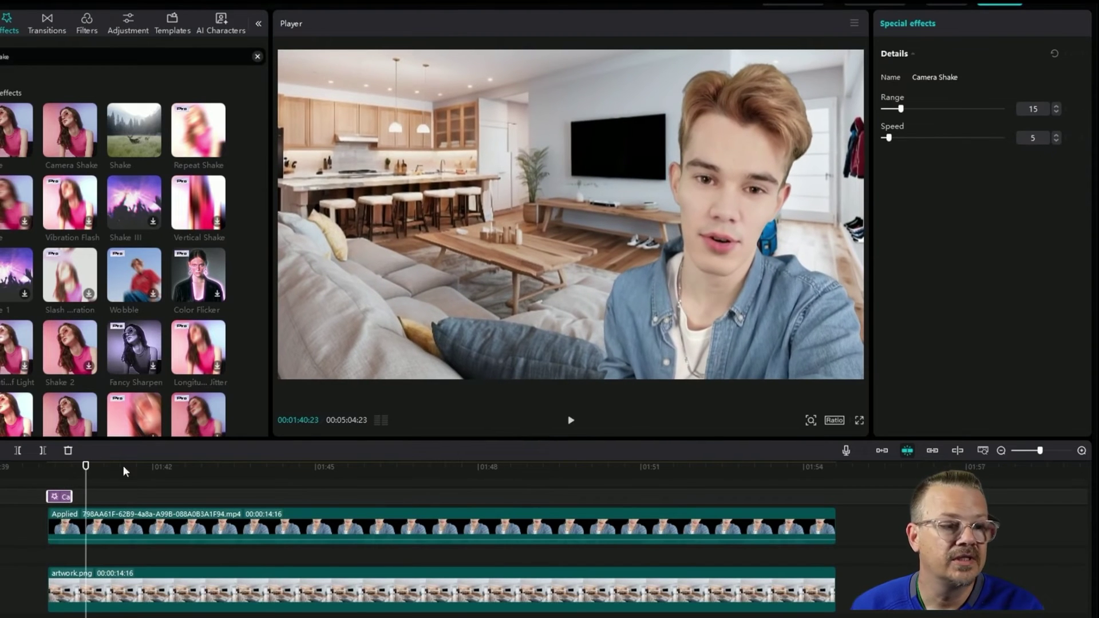
Copy the Camera Shake clip and paste a second one further along the effect track
click(63, 469)
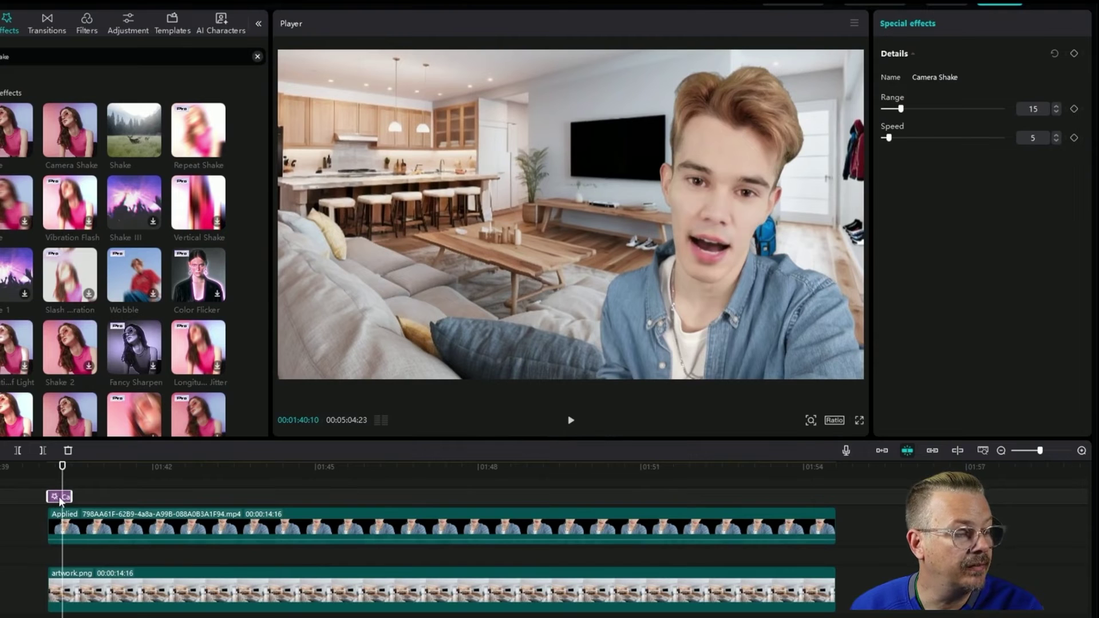
right_click(62, 502)
click(74, 449)
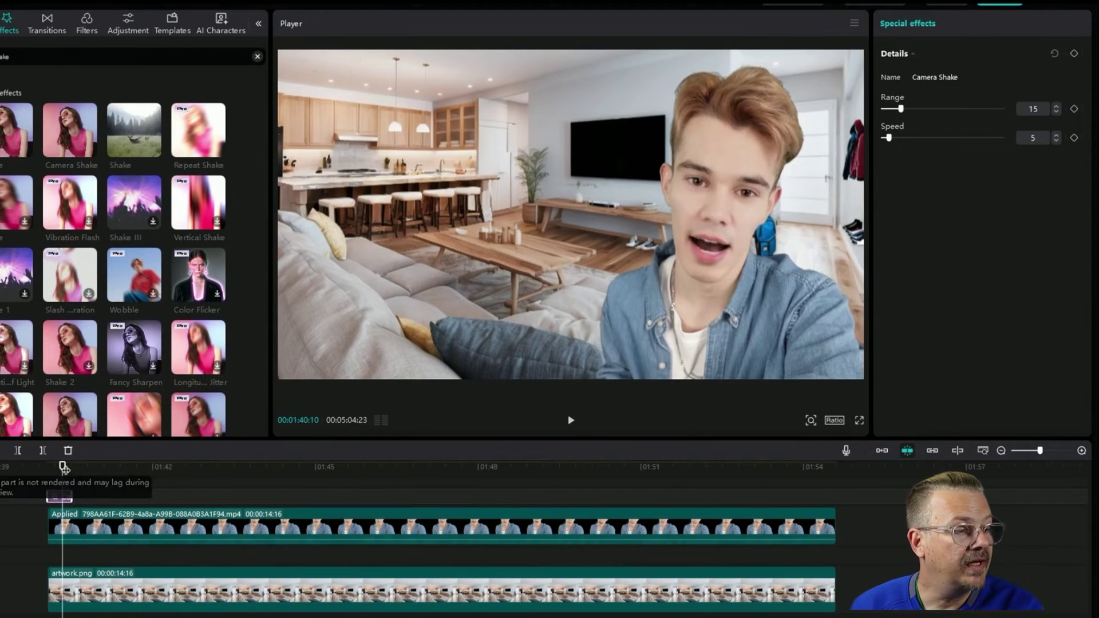
drag(64, 468, 221, 482)
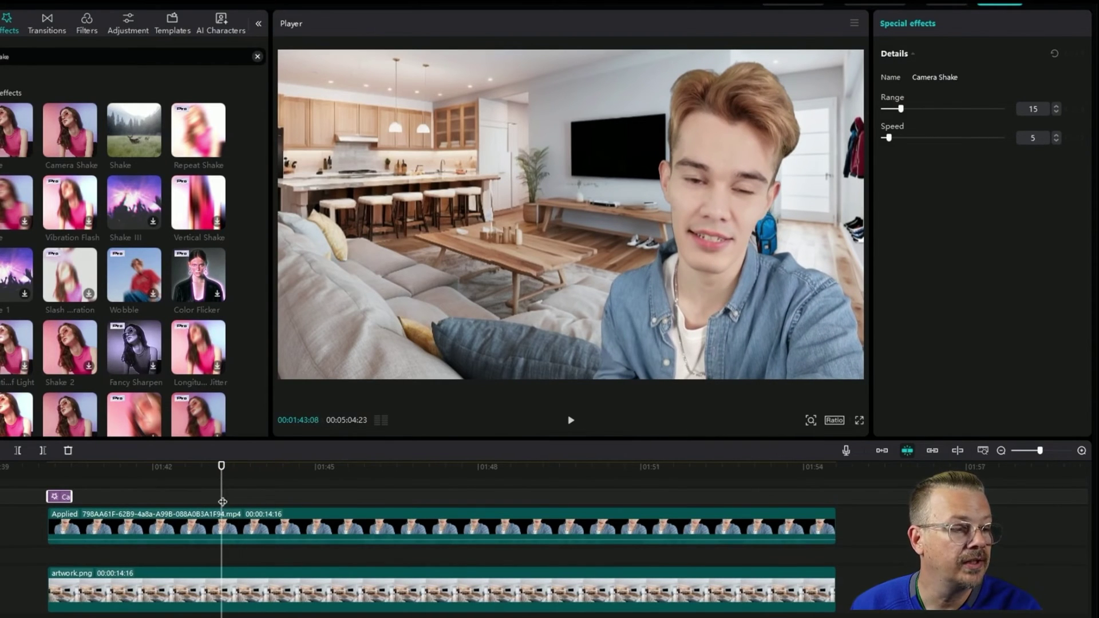
click(231, 497)
right_click(233, 497)
click(245, 503)
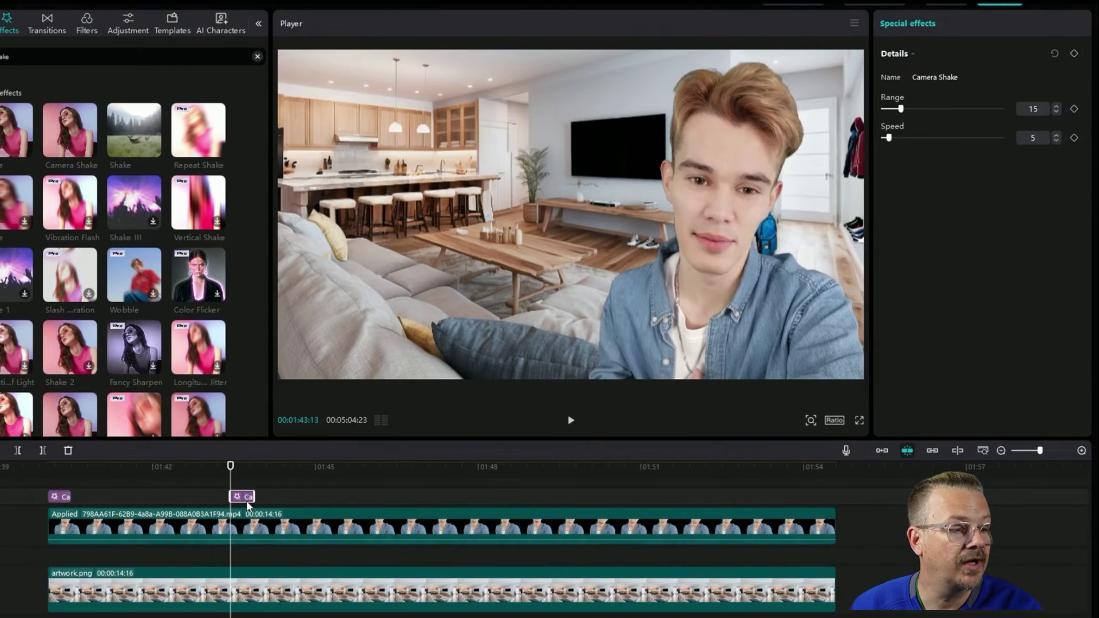
drag(248, 498, 239, 499)
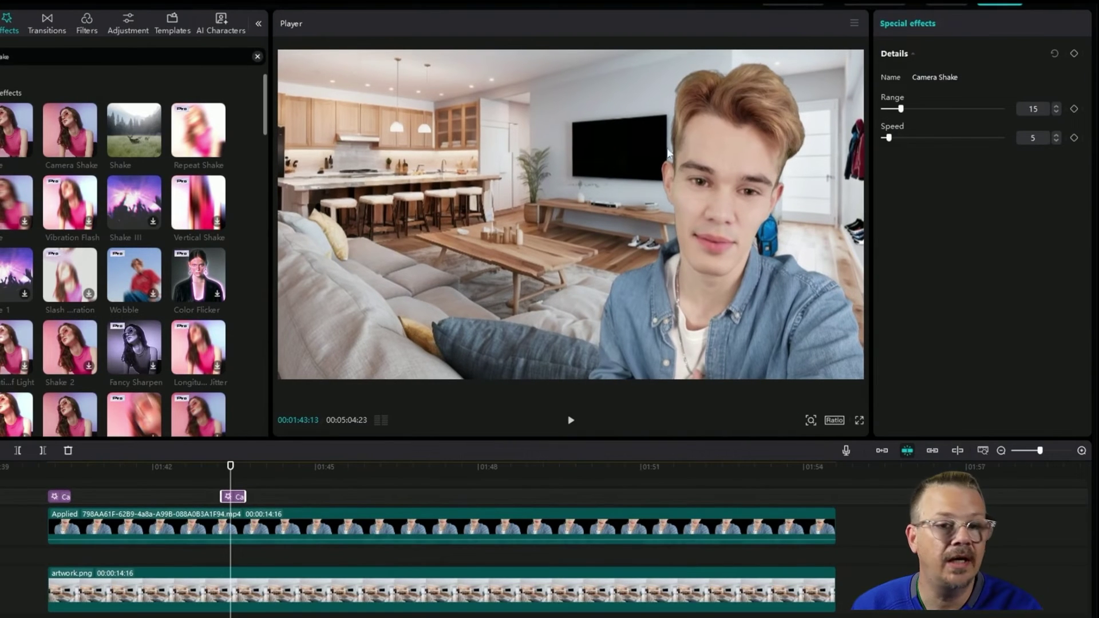
Set the second shake's Speed to 1 and preview the frames around 01:46
click(1056, 140)
click(1056, 141)
click(1056, 141)
click(1056, 141)
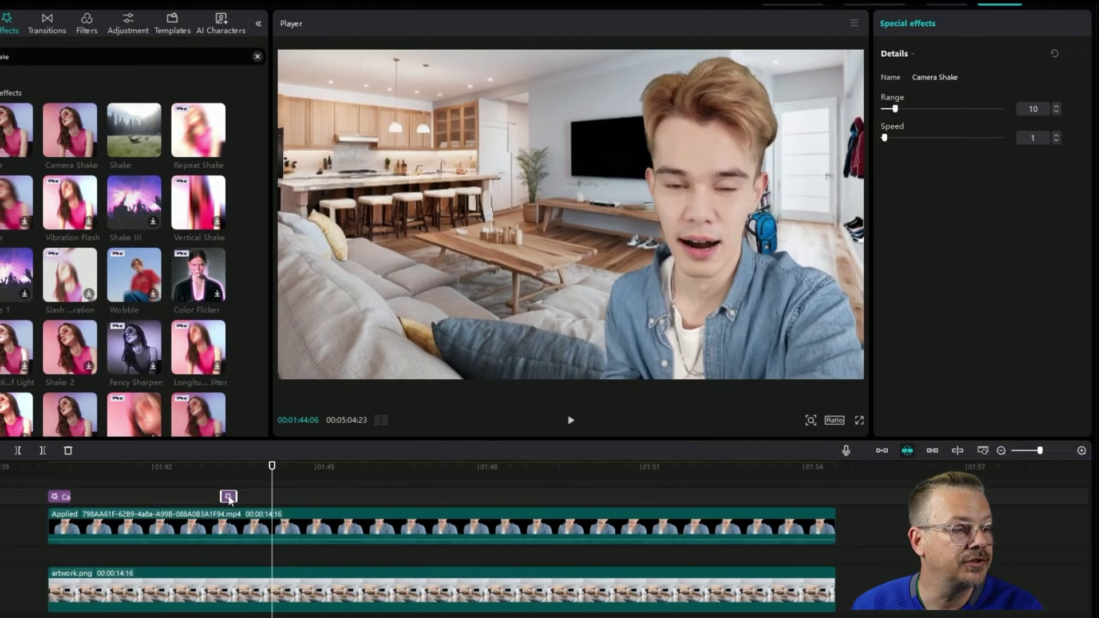
click(396, 469)
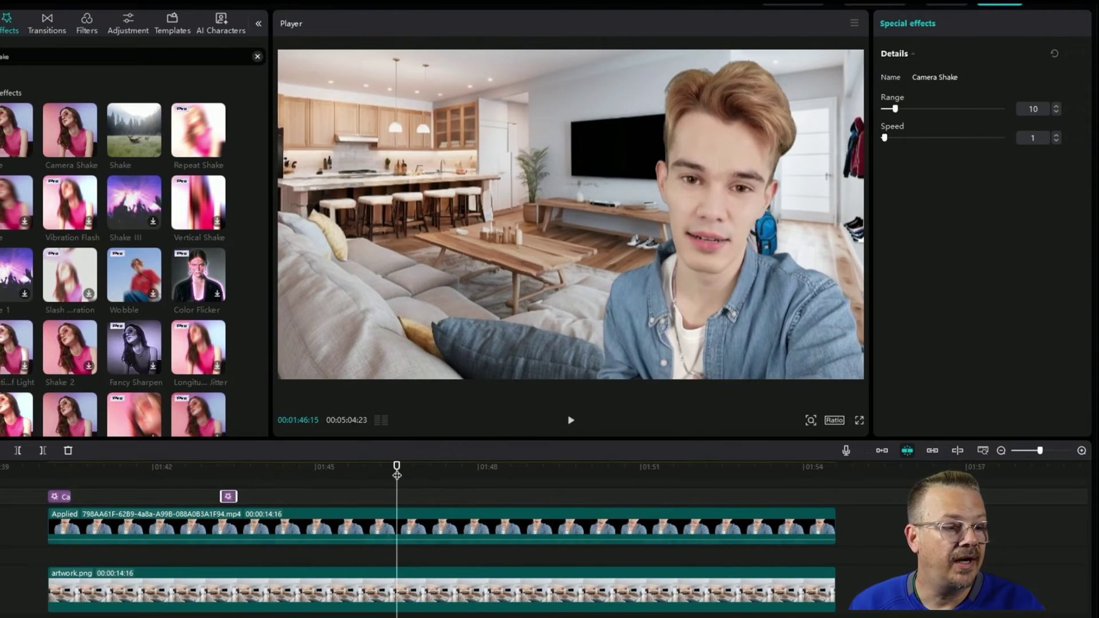
drag(397, 473, 470, 446)
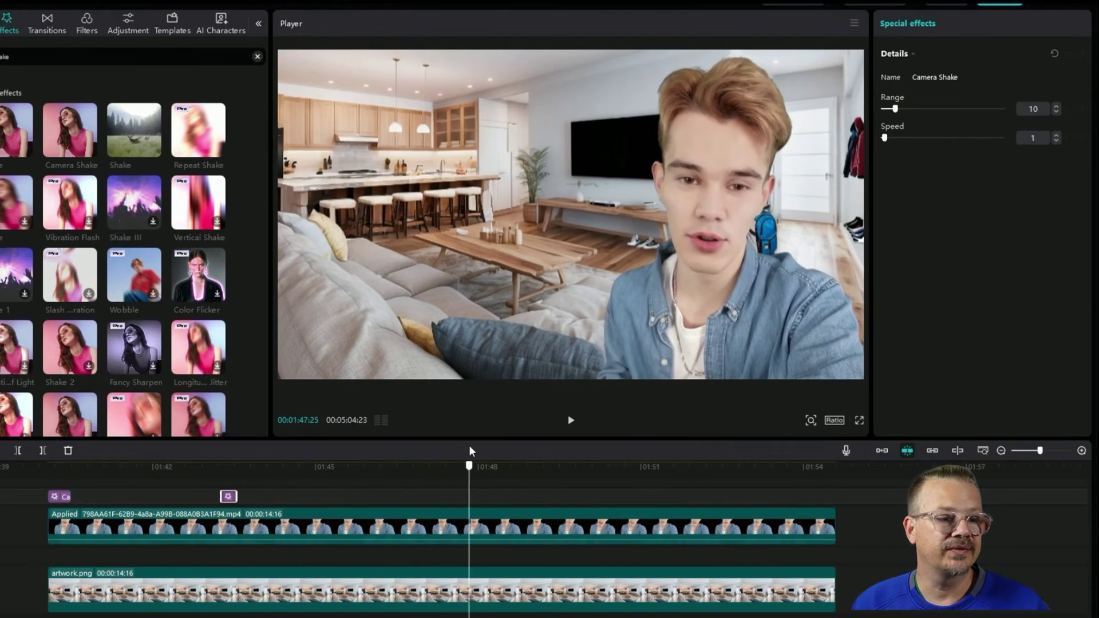
Set the Camera Shake clip at 01:47 to Range 5
click(483, 492)
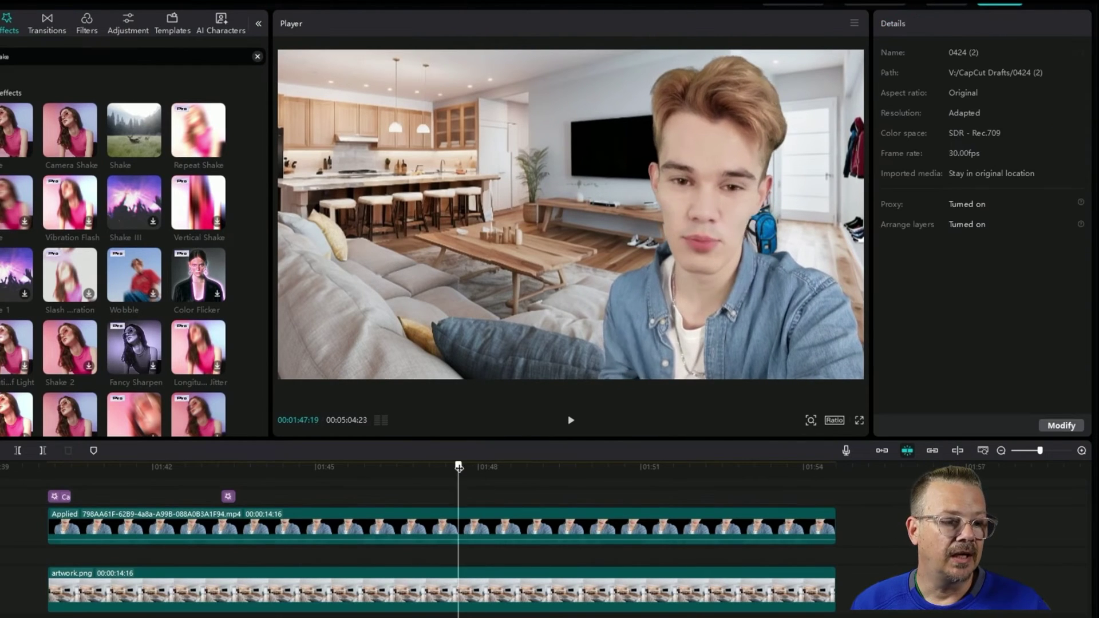
drag(465, 503, 458, 502)
click(461, 497)
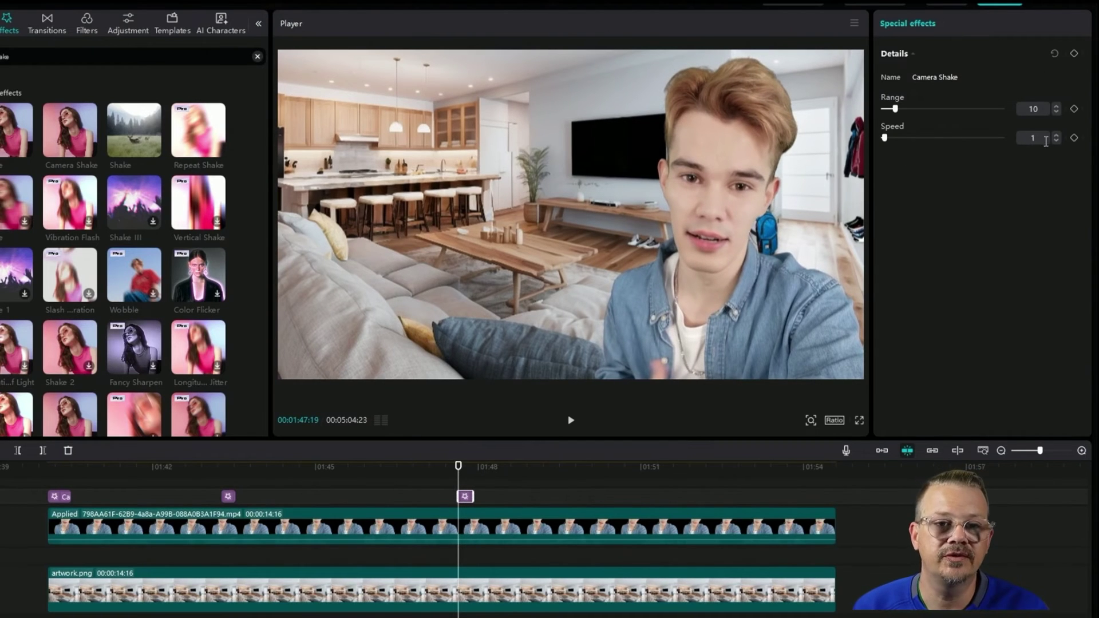
click(1057, 112)
click(1057, 113)
click(1056, 112)
click(1056, 112)
click(1057, 112)
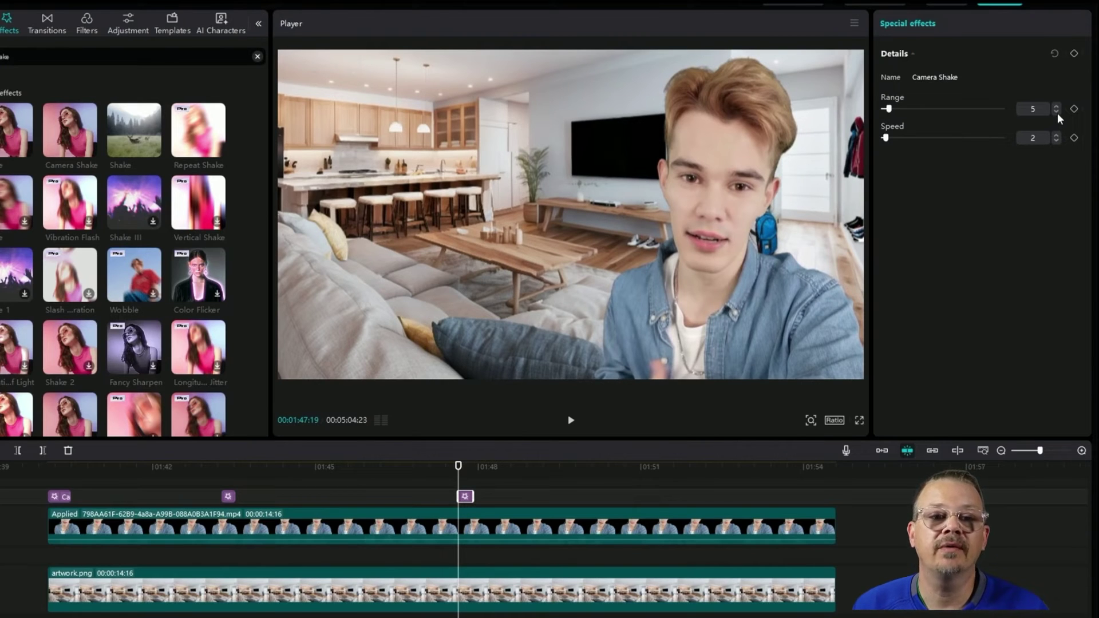
Set the Camera Shake clip at 01:51 to Range 7 and play the section to check it
click(499, 466)
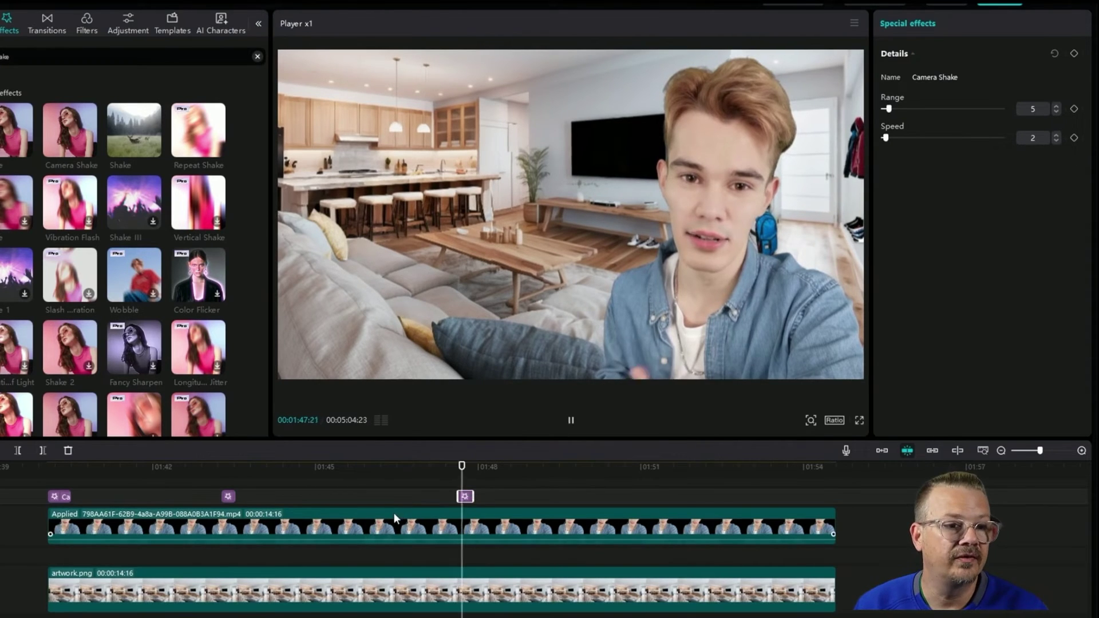
click(661, 471)
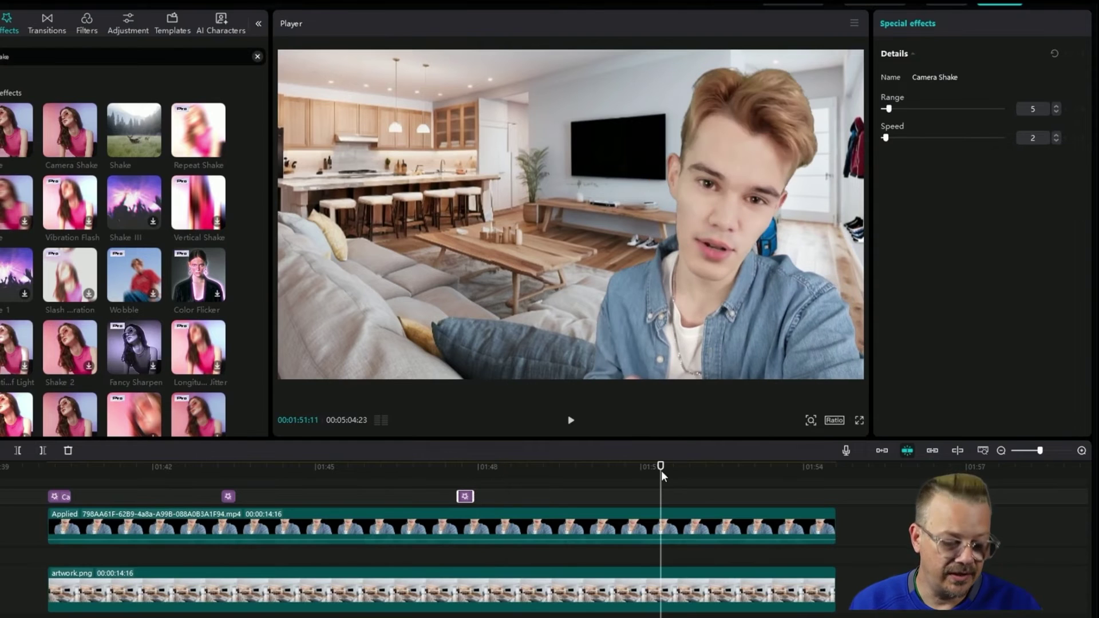
click(1057, 111)
click(1057, 111)
click(1057, 111)
click(1057, 111)
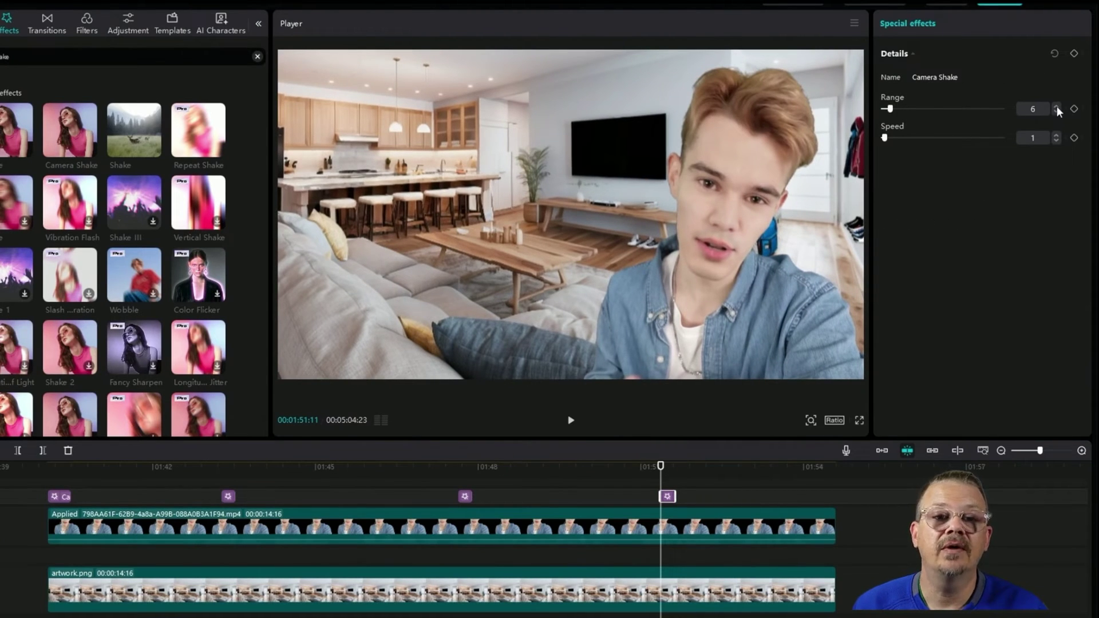
click(1057, 106)
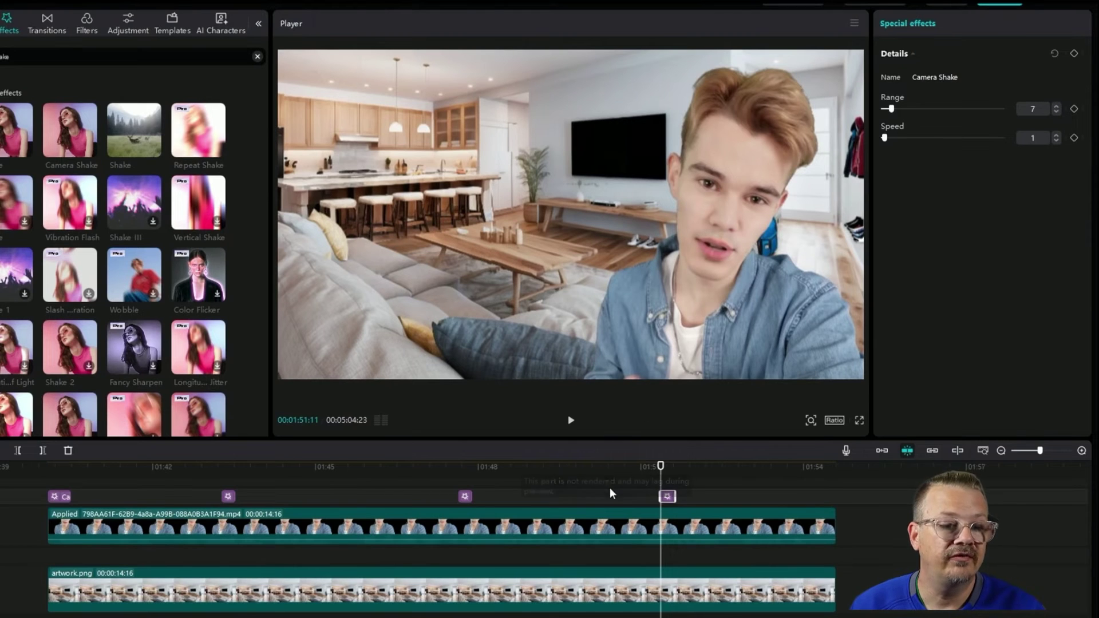
key(space)
key(space)
click(810, 466)
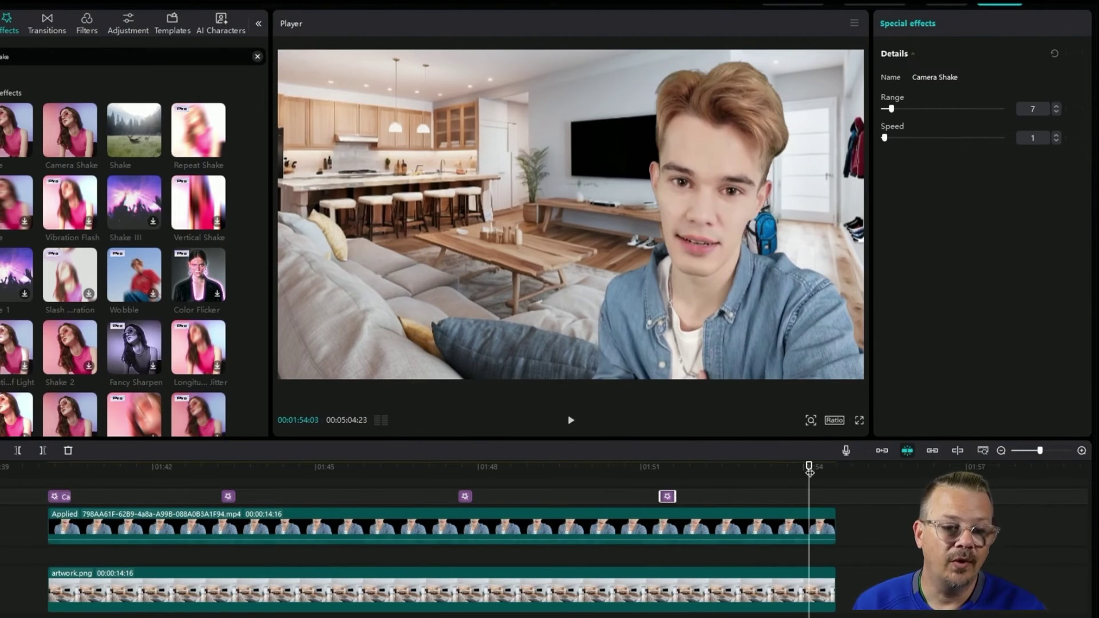
Paste a Camera Shake clip just after 01:54, set its Range to 3, and play from the start
key(ctrl+v)
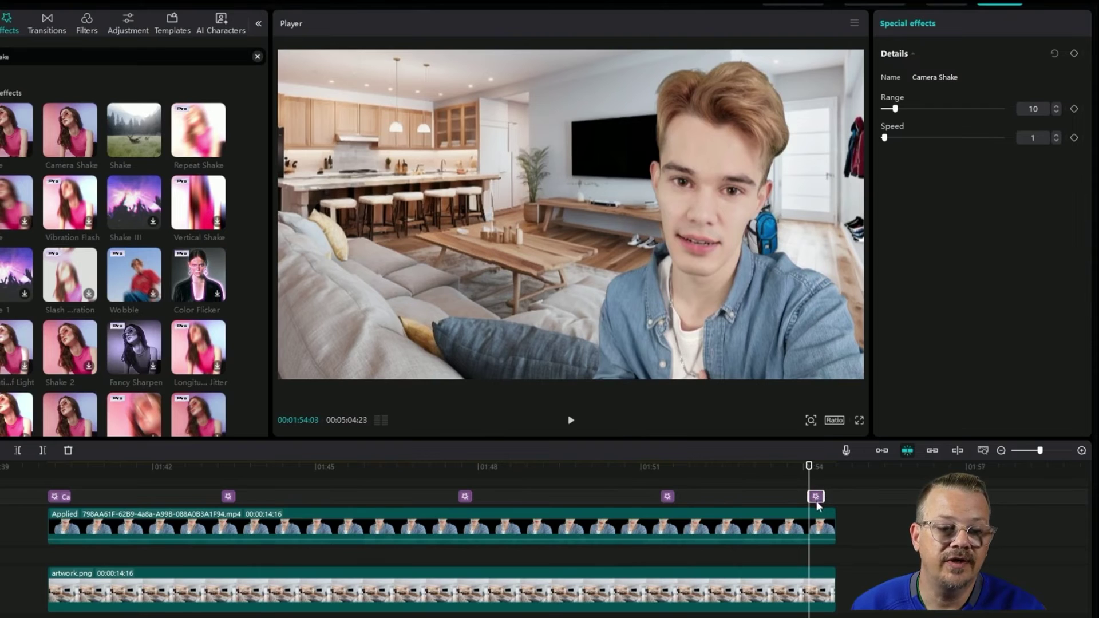
drag(819, 499, 831, 499)
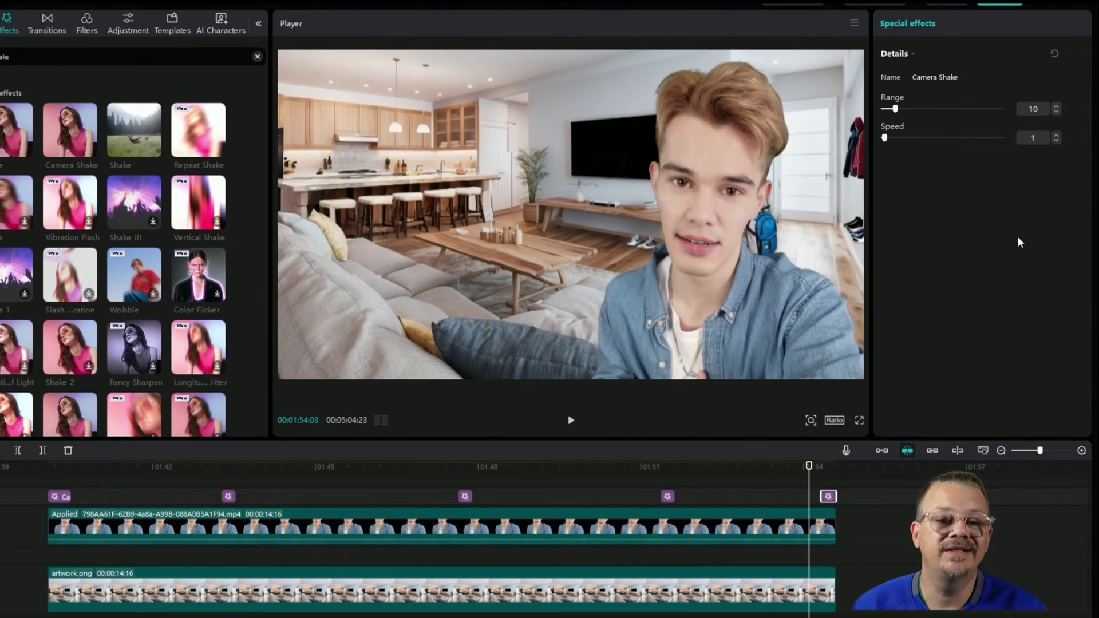
click(1056, 112)
click(1055, 112)
click(1056, 112)
click(1056, 112)
click(1056, 111)
click(1056, 111)
click(1056, 111)
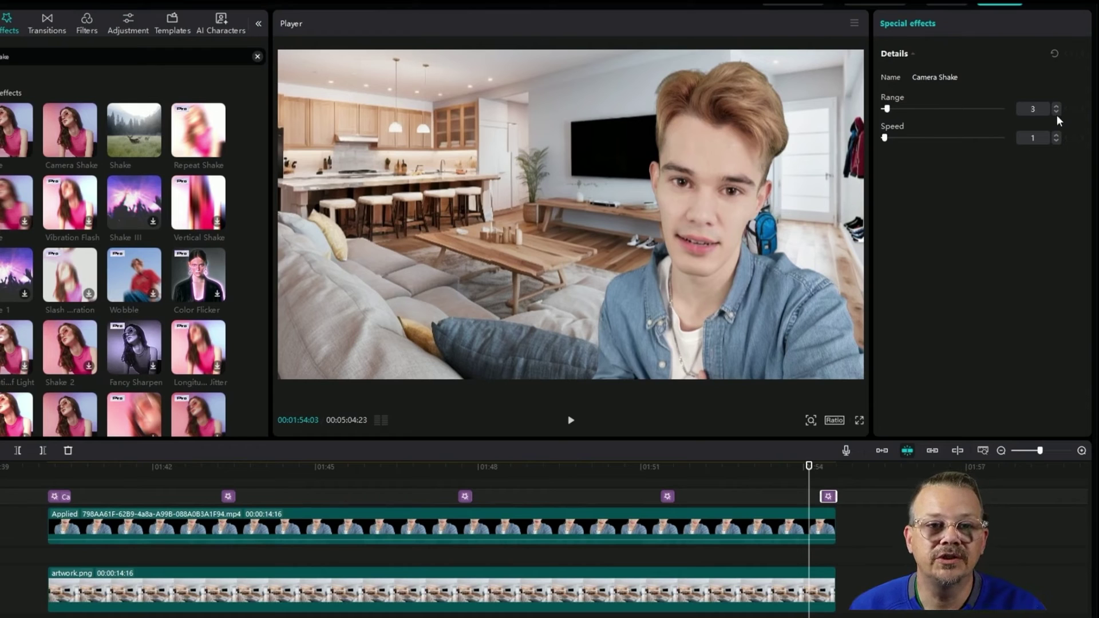
click(38, 469)
key(space)
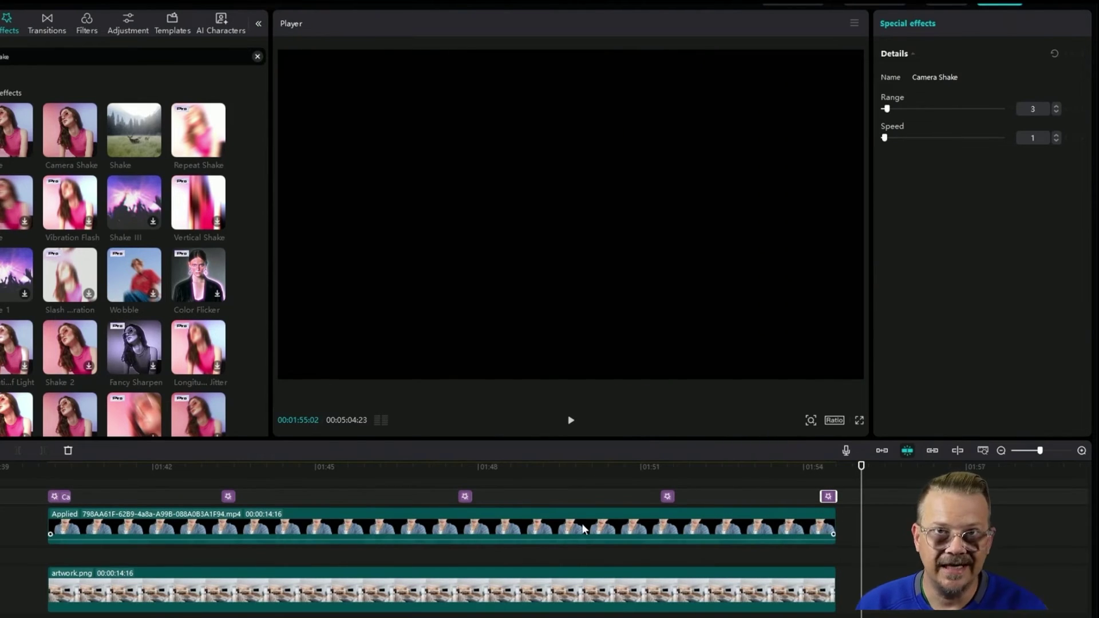
Scroll the timeline to the later clips and preview the pink-dress AI character
scroll(584, 528, down, 4)
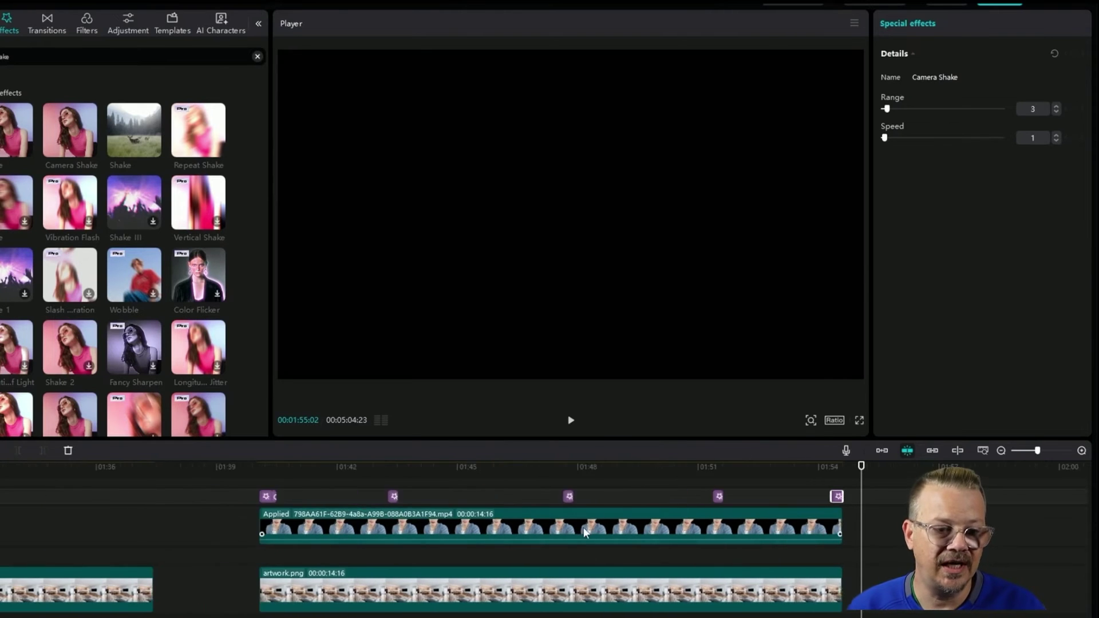
scroll(694, 527, right, 5)
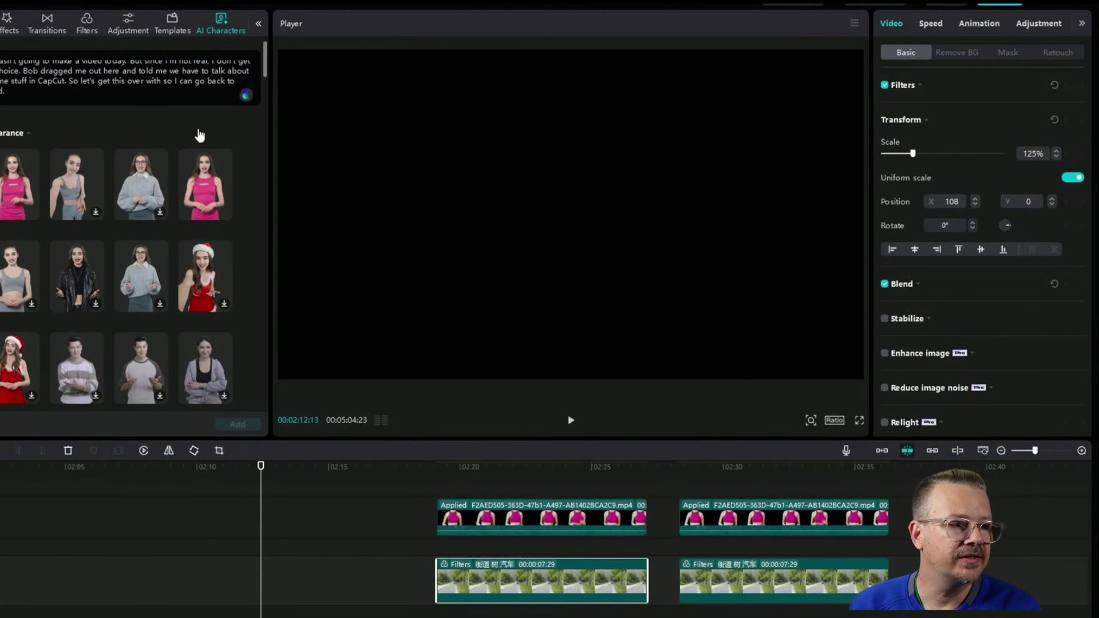
click(205, 184)
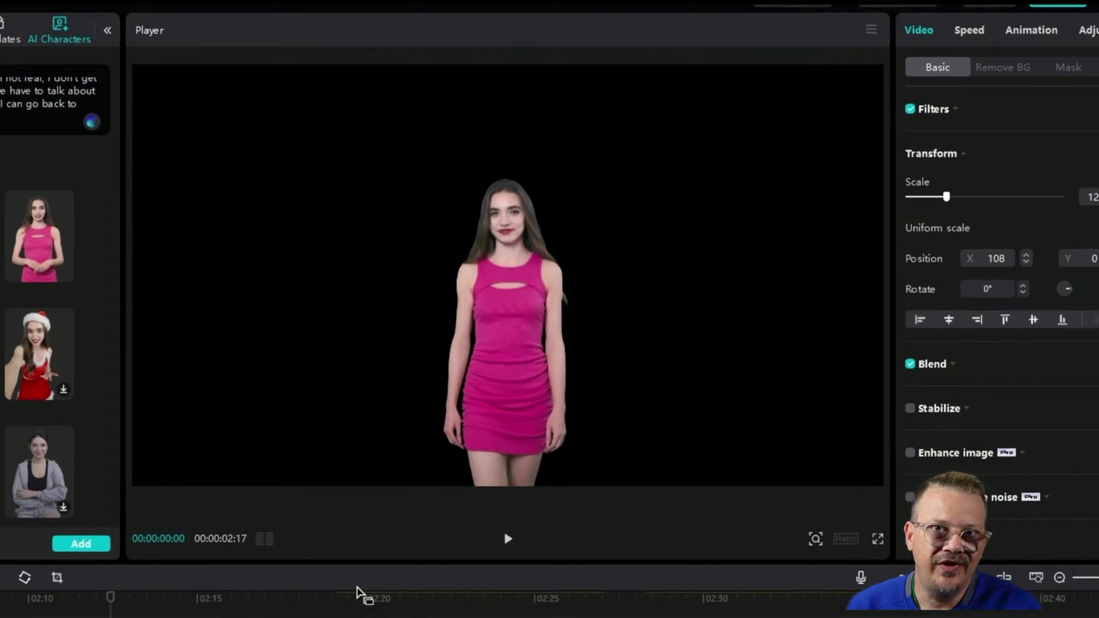
Play the street scene from 02:18:22, then pause
click(323, 599)
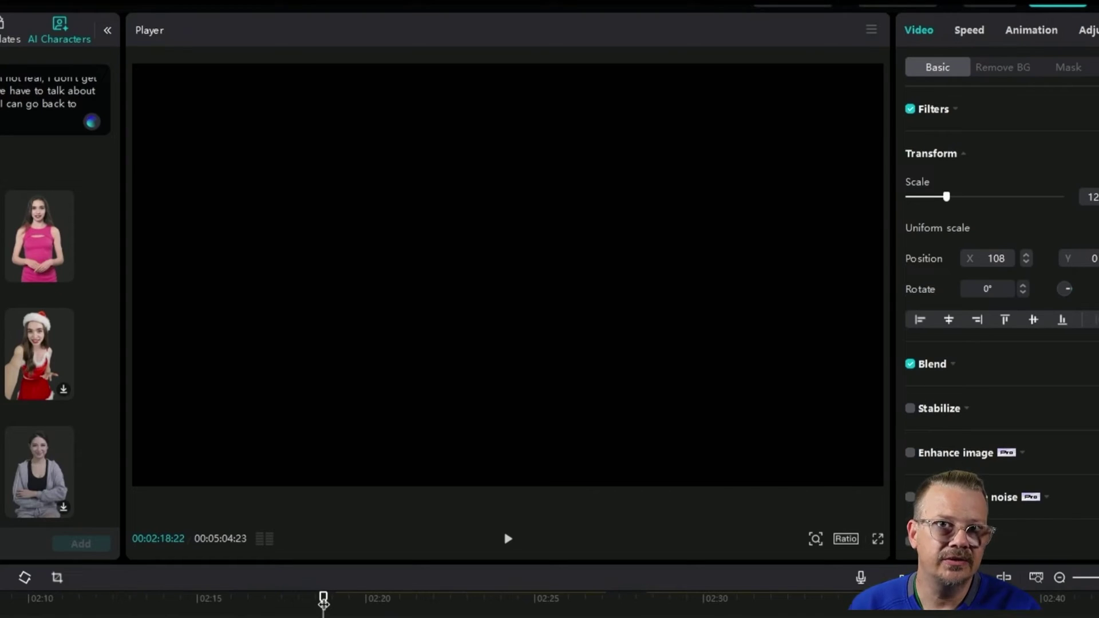
click(507, 538)
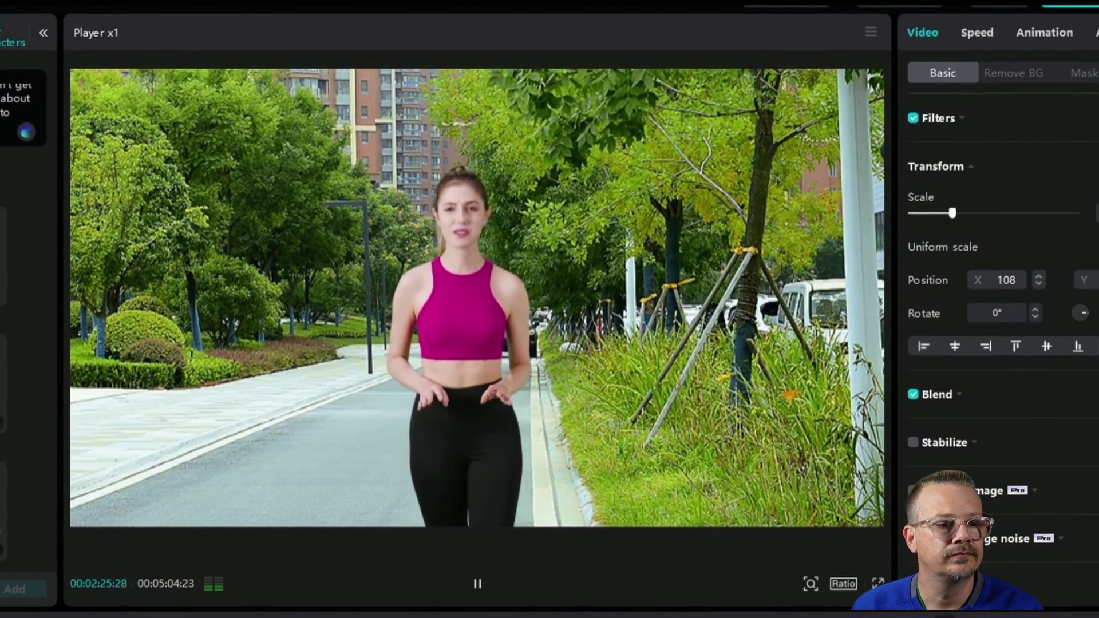
click(473, 573)
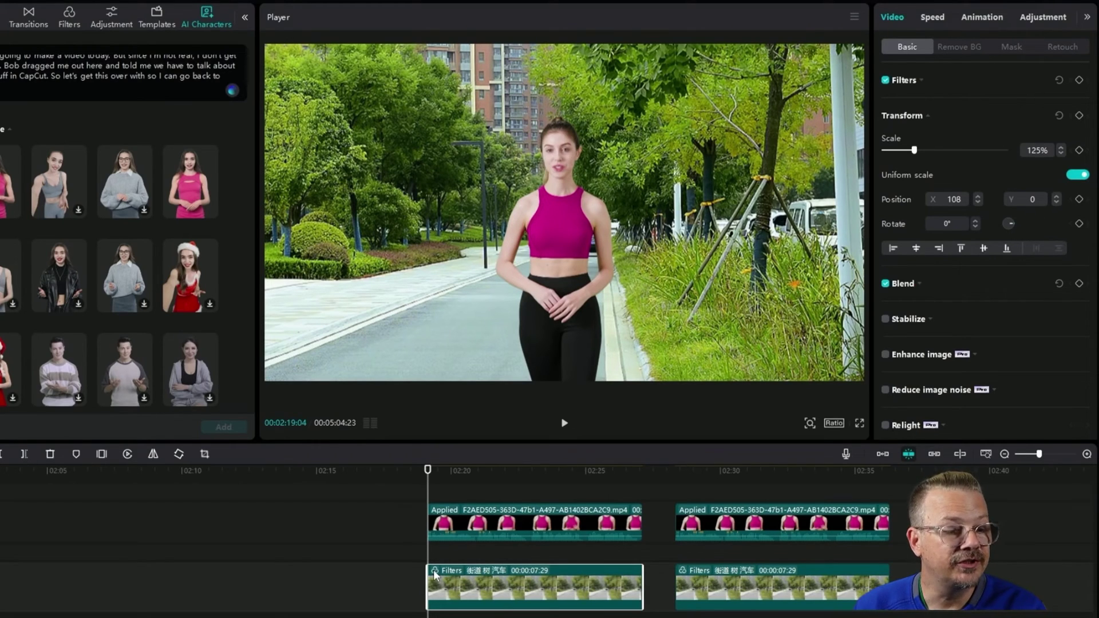
Toggle the background's Vivid 2 filter off and back on to compare
click(69, 17)
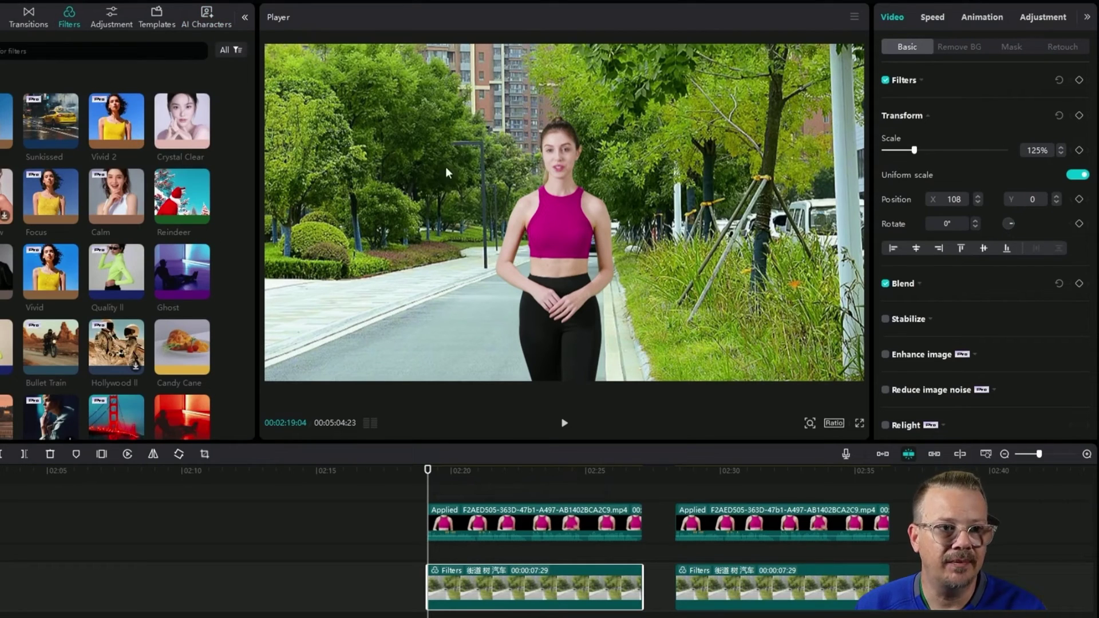
click(885, 80)
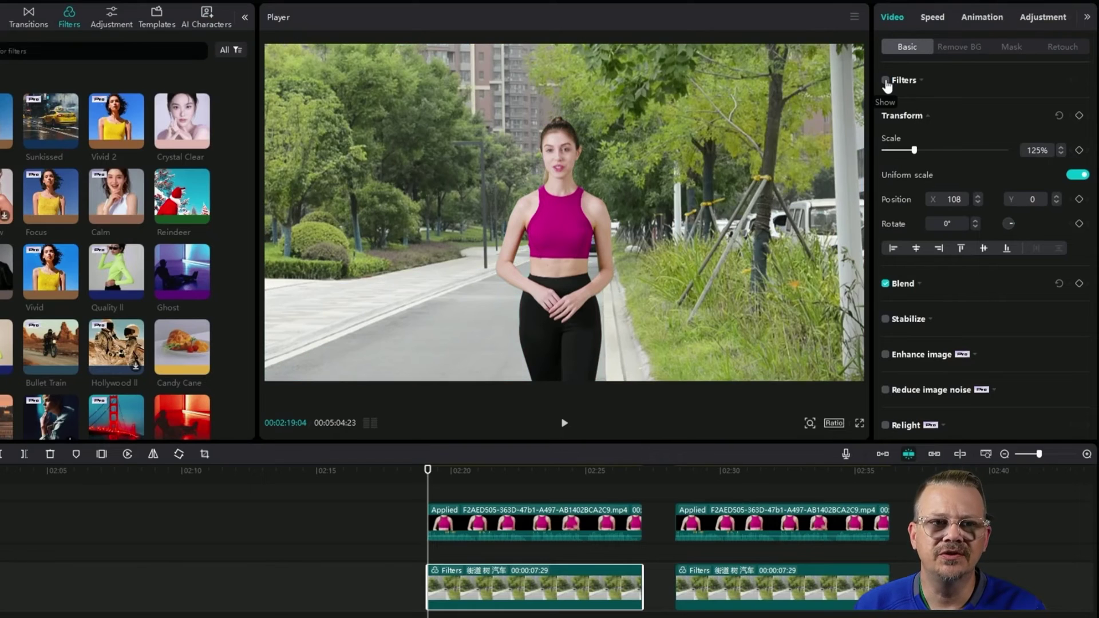
click(885, 80)
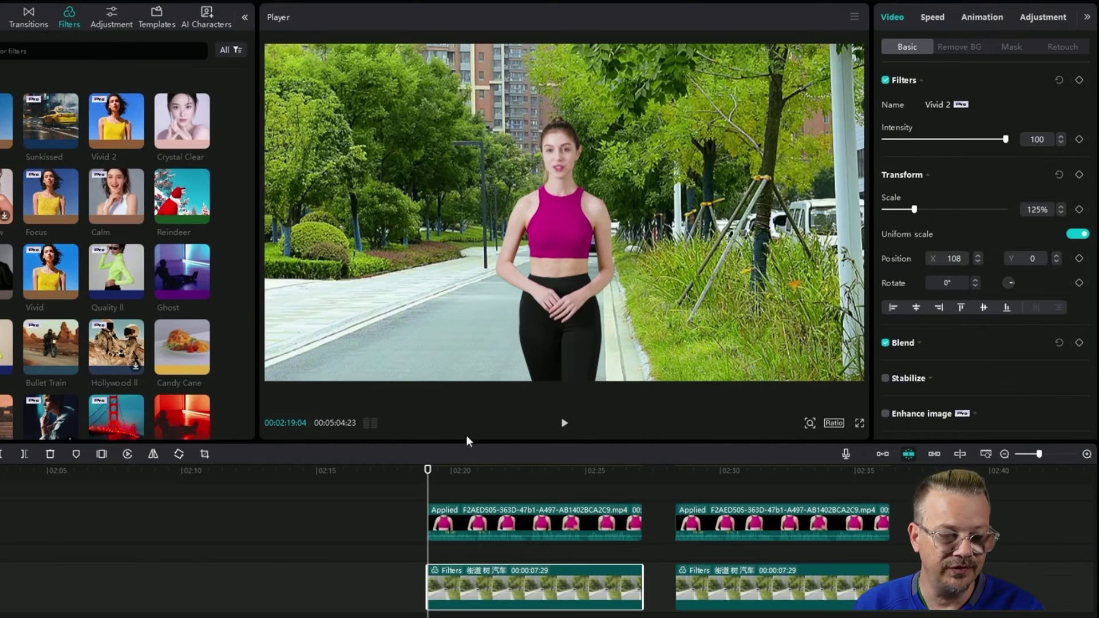
Reset the street background's transform, shrink it to 80%, then return it to 100%
key(ctrl+z)
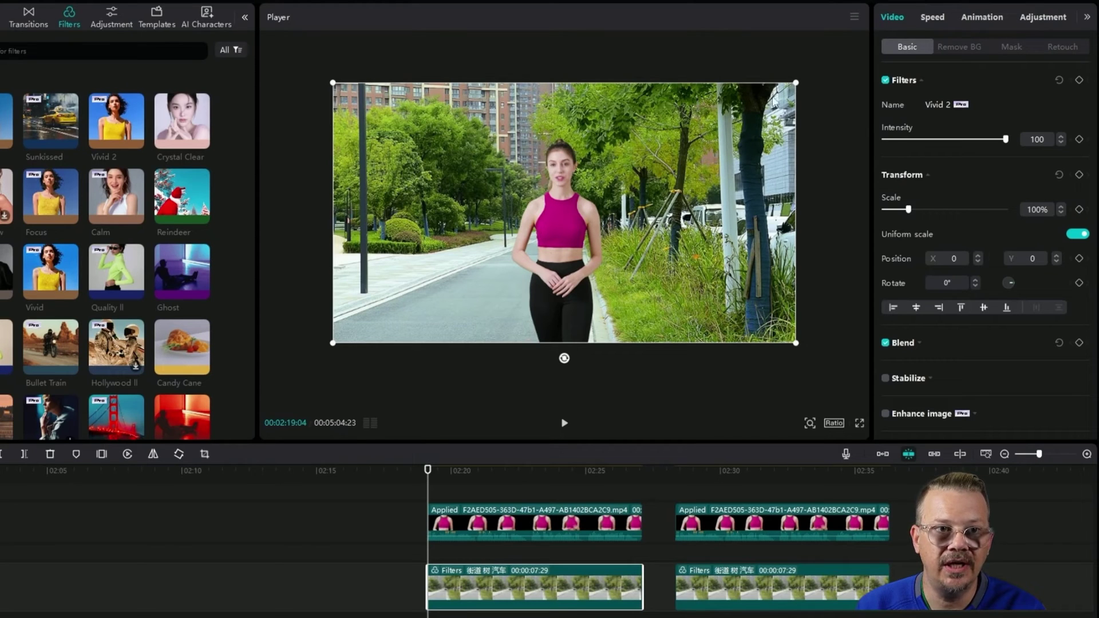
drag(800, 84, 749, 109)
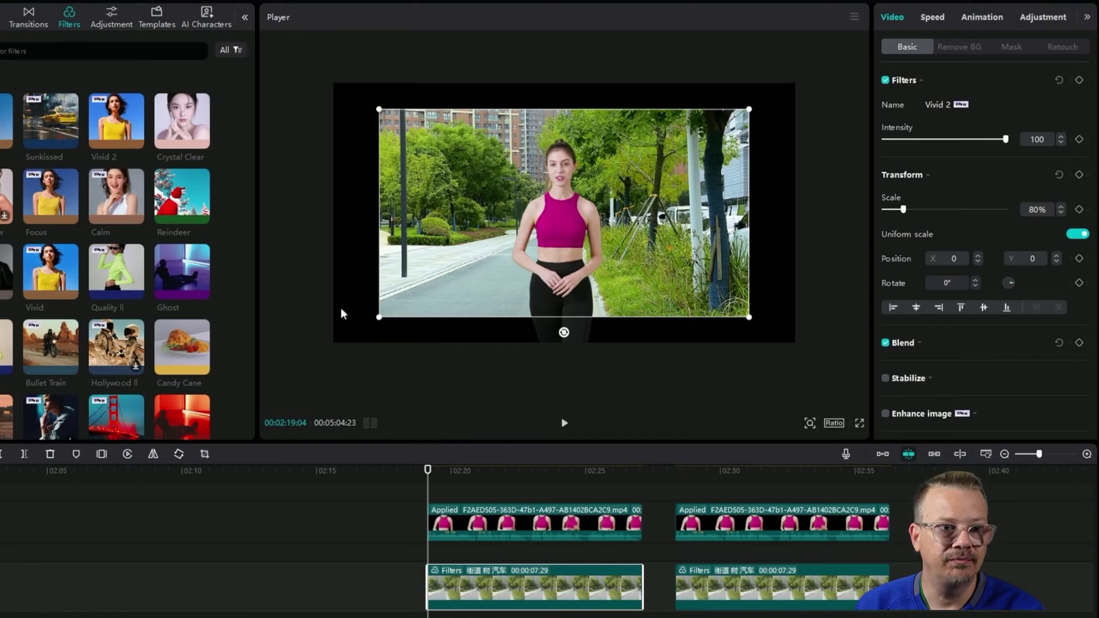
drag(752, 107, 797, 81)
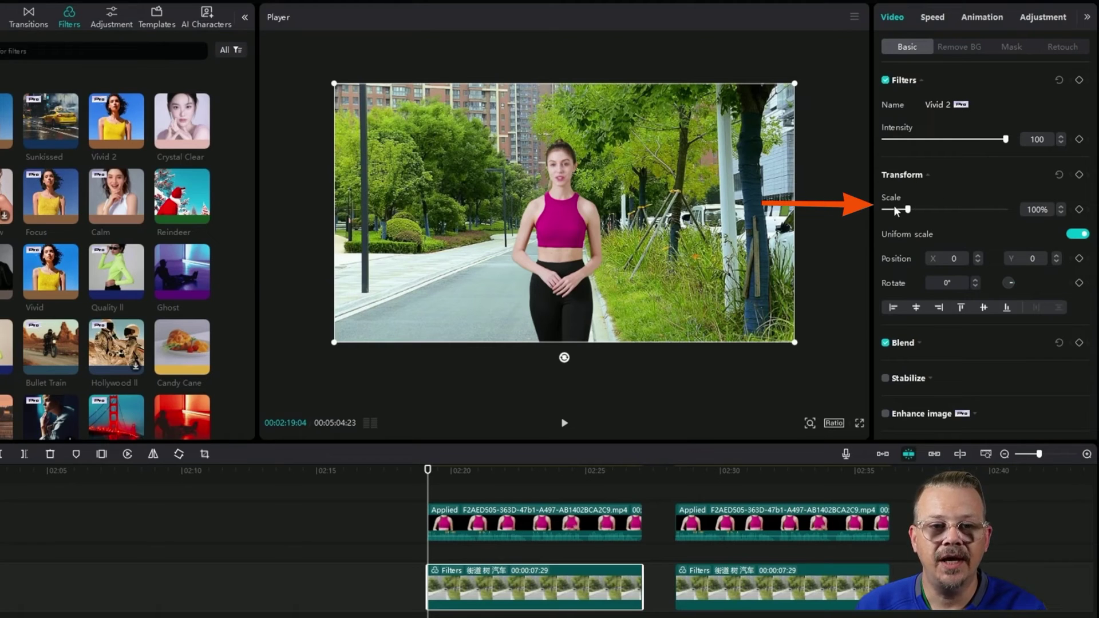
Keyframe the street background's scale at its start at 125%
click(1079, 210)
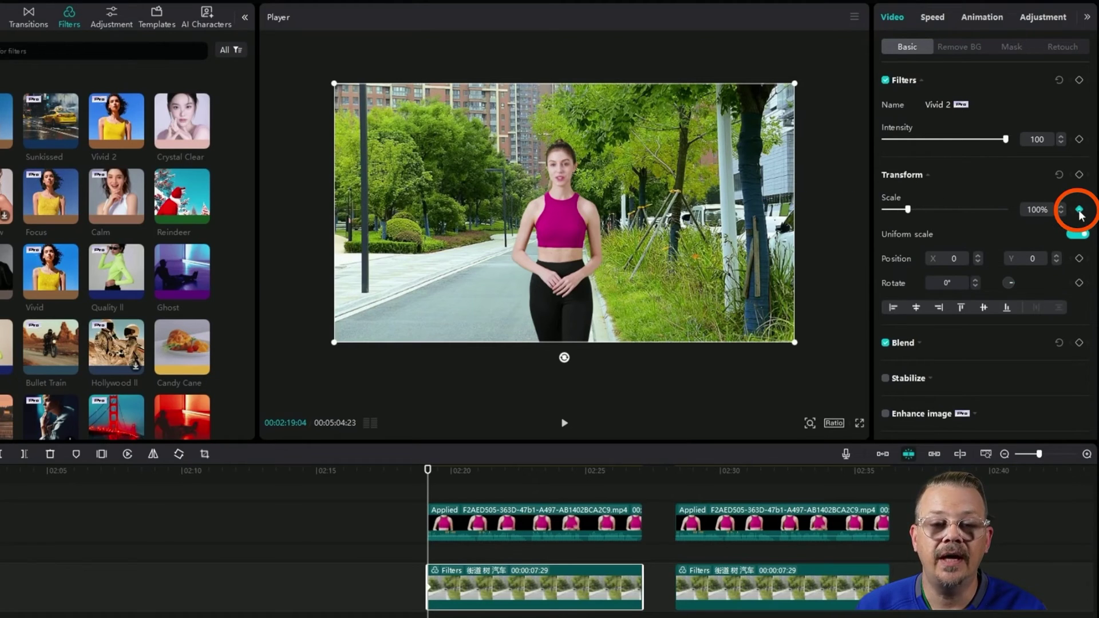
click(1028, 210)
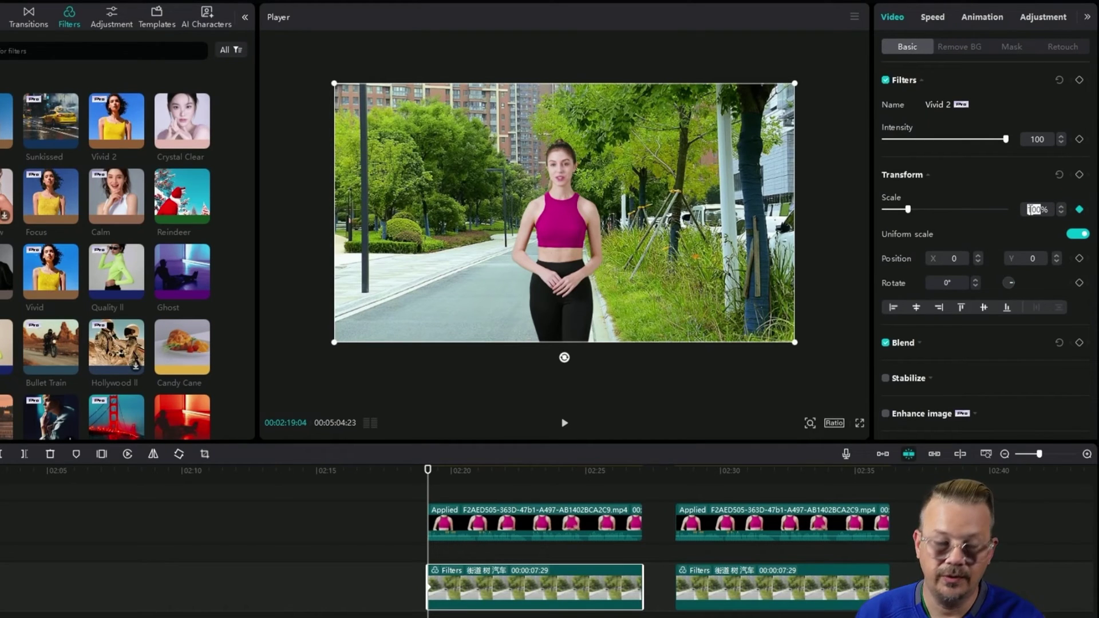
text(125)
key(Return)
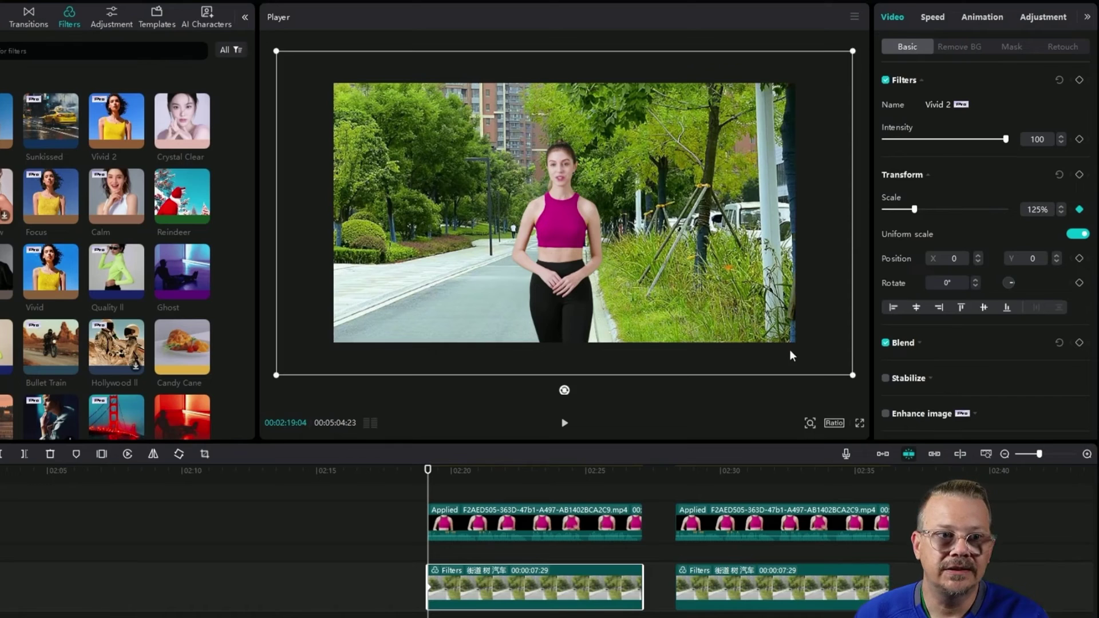
Add a scale keyframe at the background clip's end set to 105%
drag(427, 470, 640, 604)
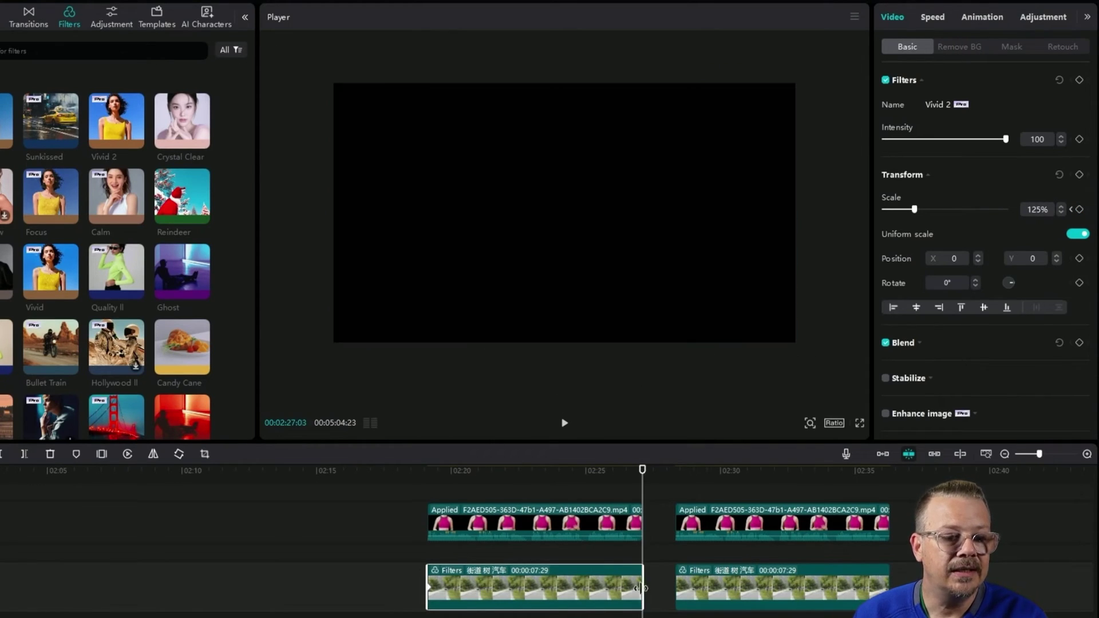
click(1079, 211)
click(1061, 213)
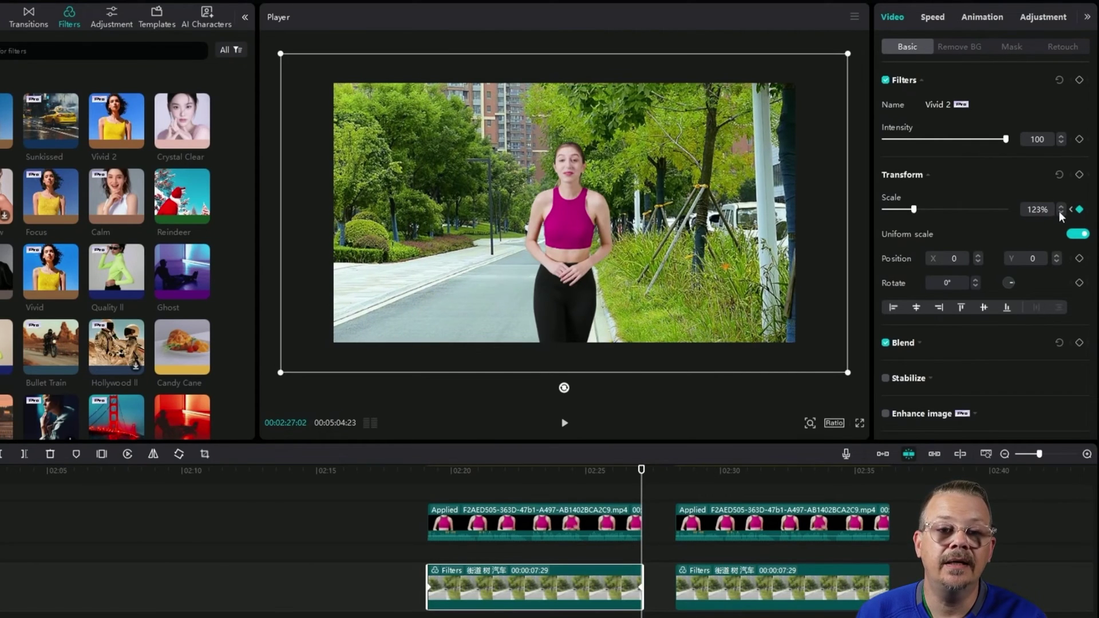
click(1059, 213)
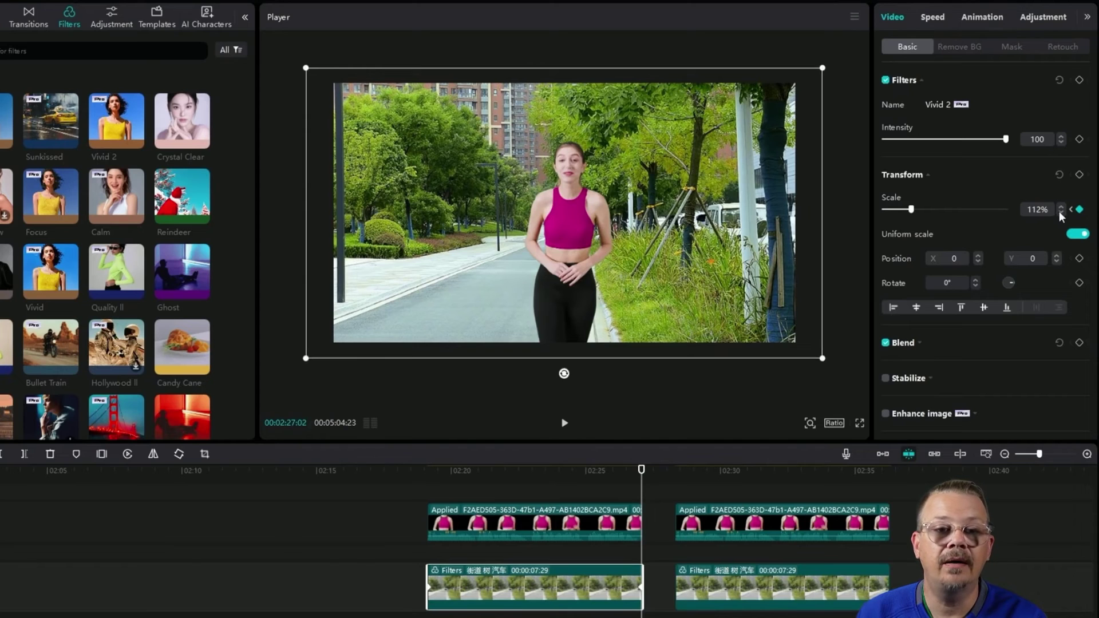
click(1060, 213)
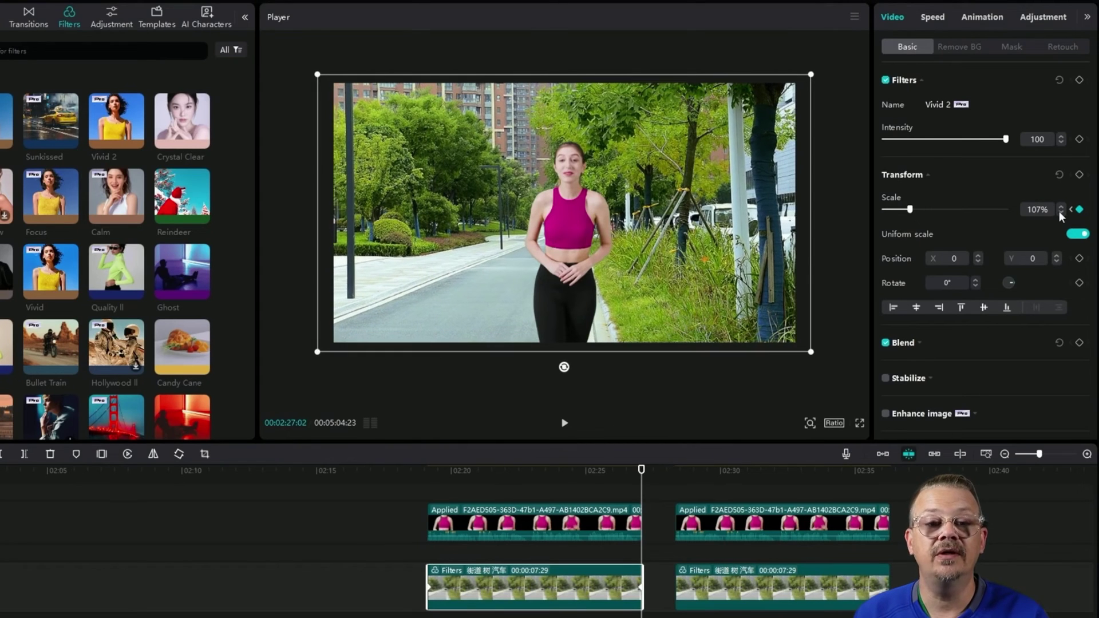
click(1060, 213)
click(1060, 213)
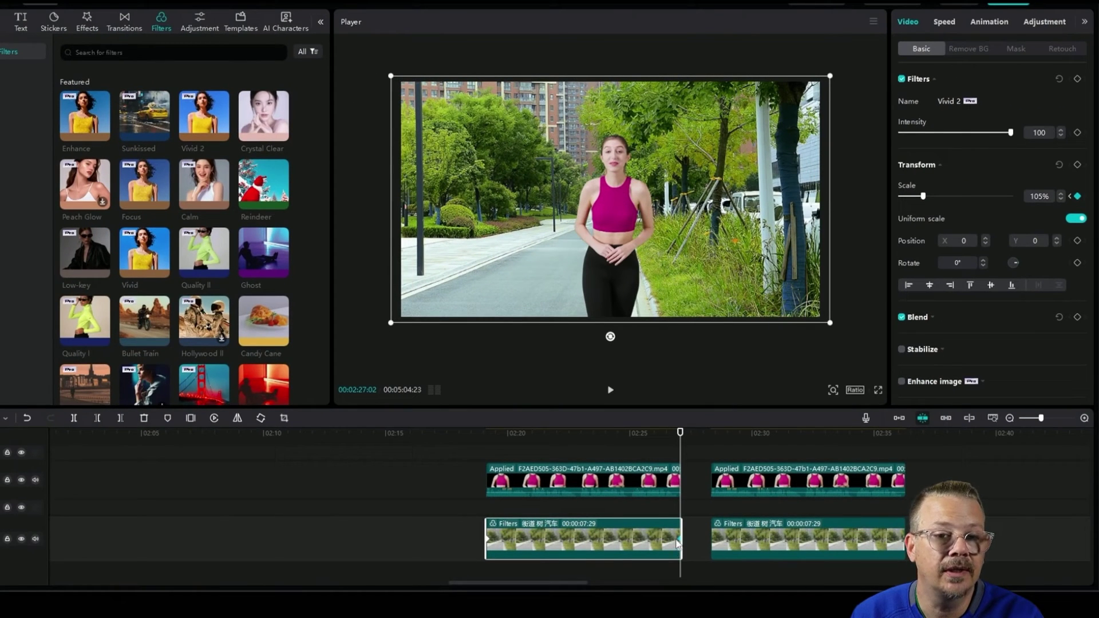
Raise the street background's end-keyframe Scale from 105% up to 110%
click(1060, 194)
click(1061, 194)
click(1060, 194)
click(1060, 194)
click(1060, 194)
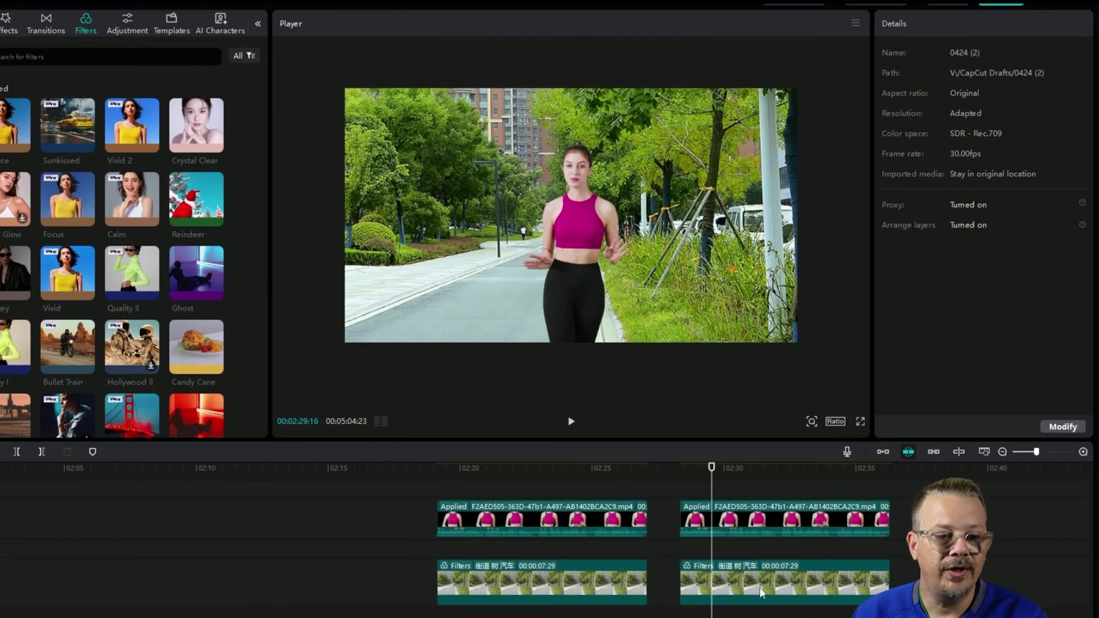
Keyframe the second pink-top character clip's Scale at 95% at its start and 110% at its end
click(693, 521)
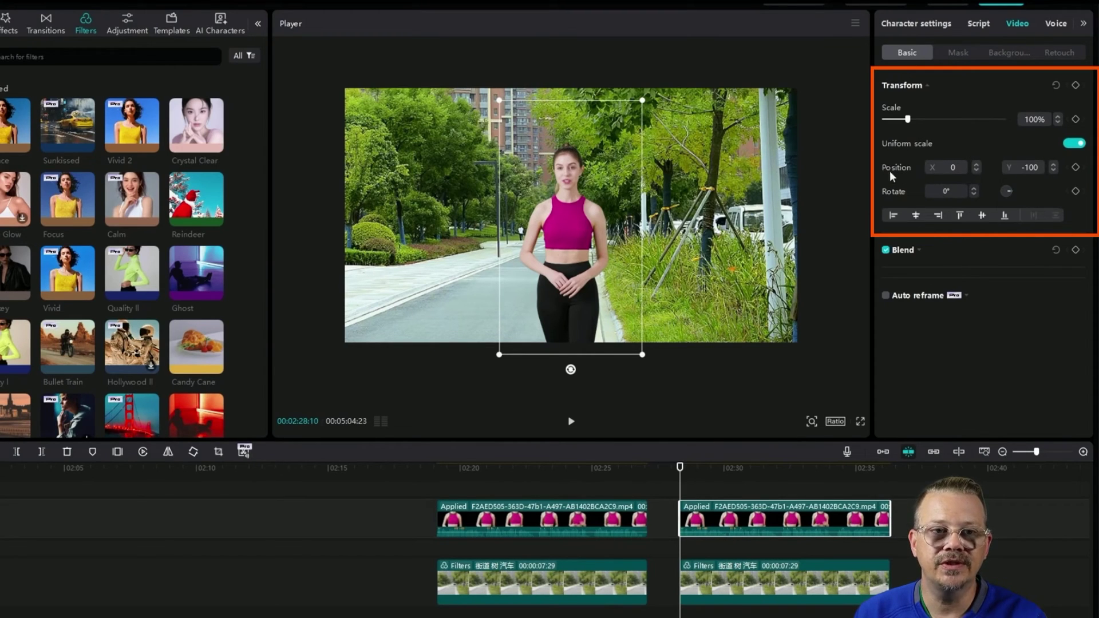
click(1075, 86)
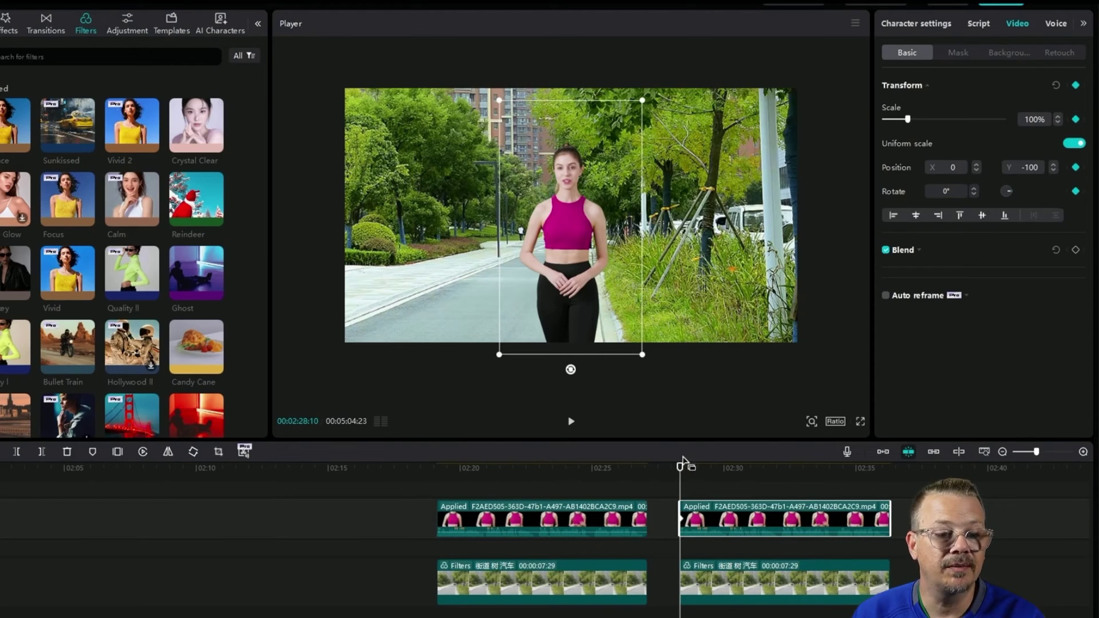
drag(681, 464, 889, 465)
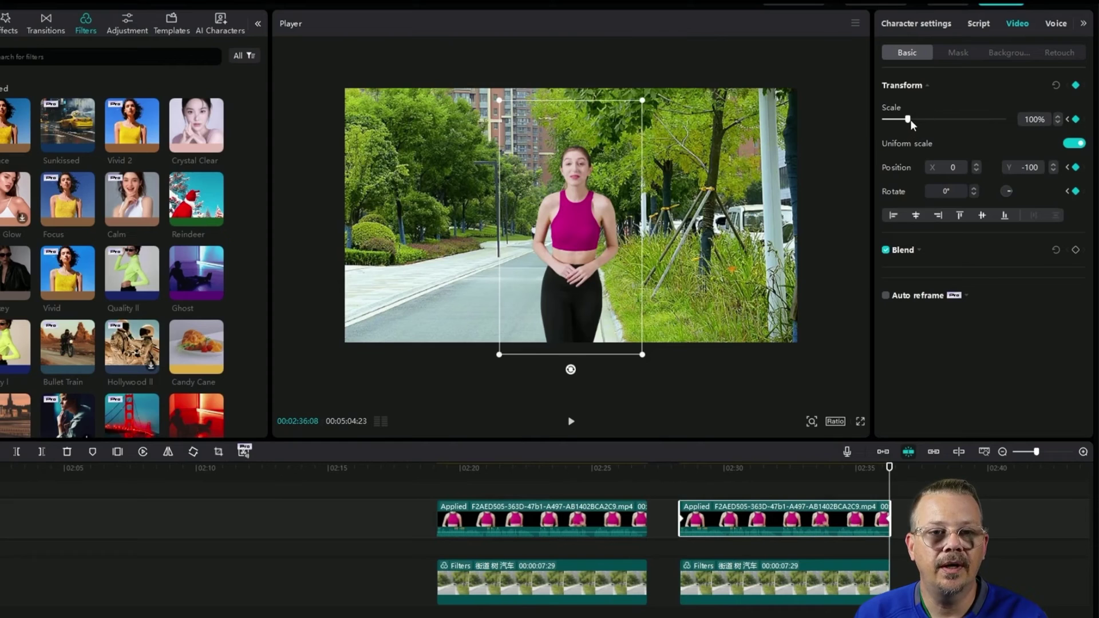
drag(907, 119, 910, 119)
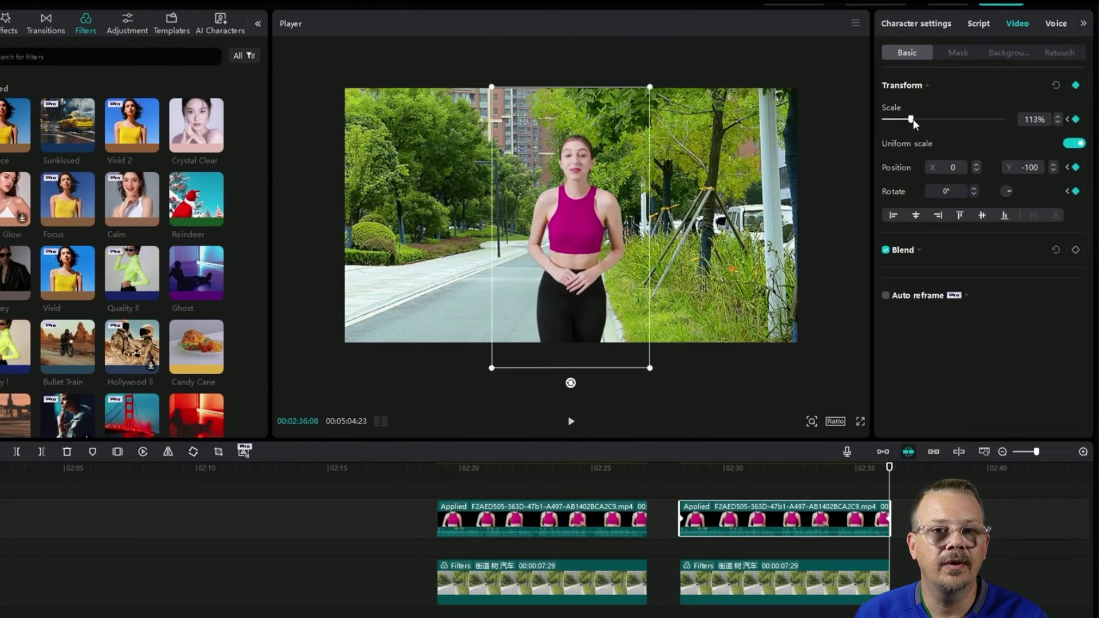
click(681, 516)
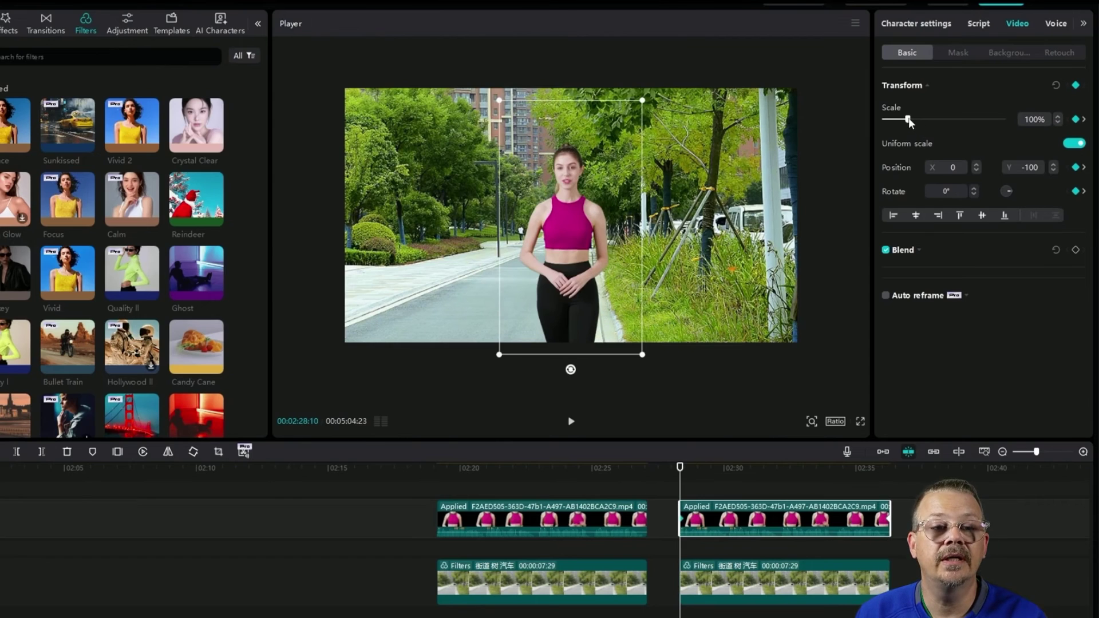
drag(908, 120, 907, 120)
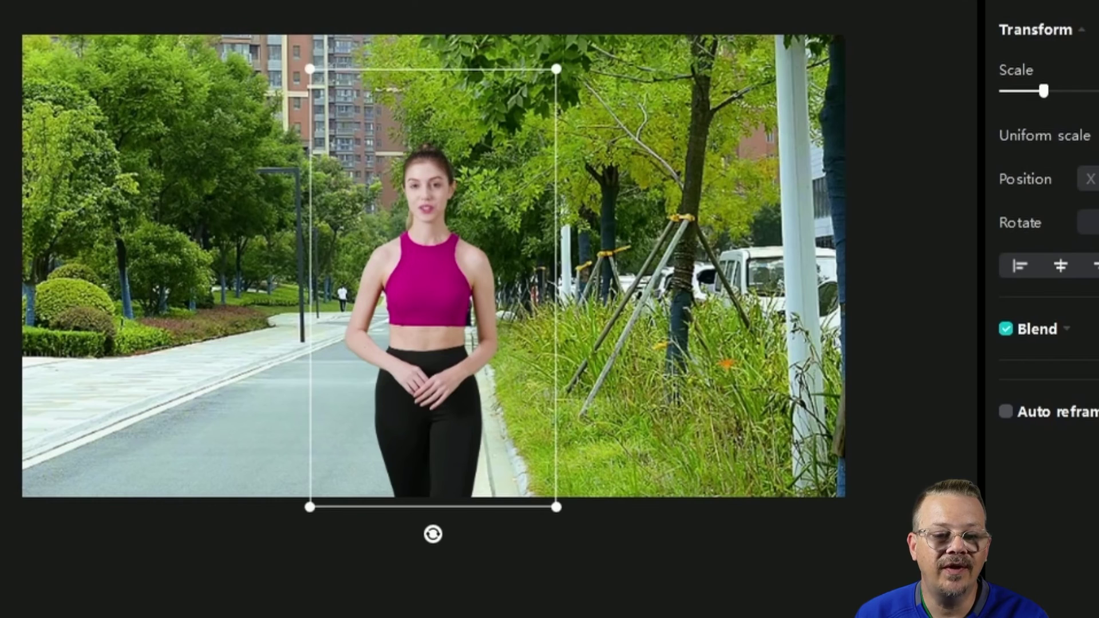
drag(1043, 91, 1050, 90)
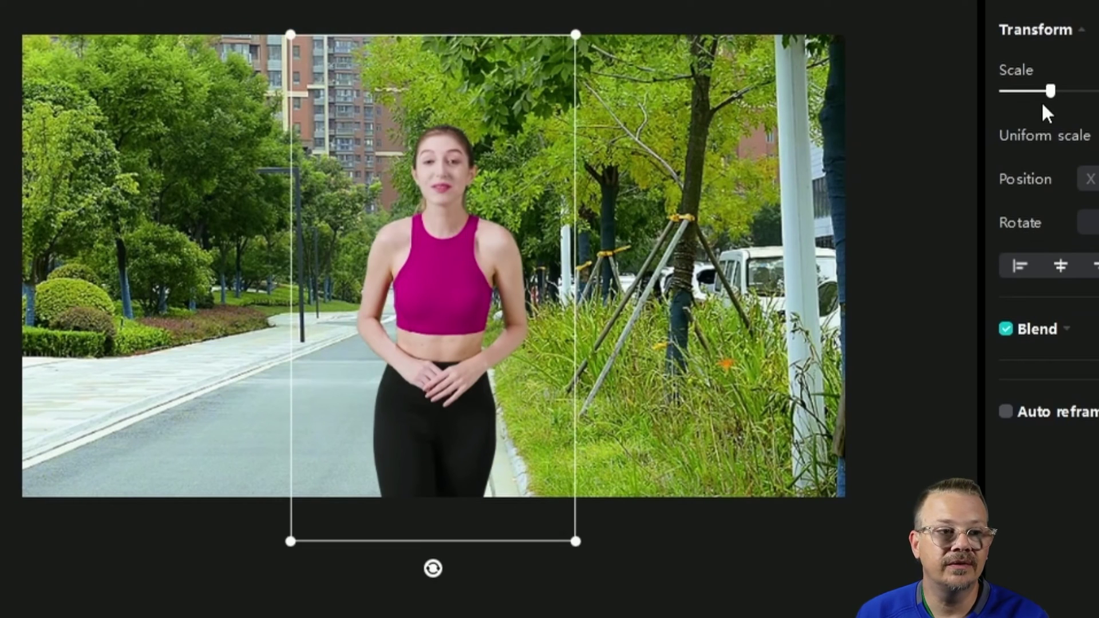
key(ctrl+z)
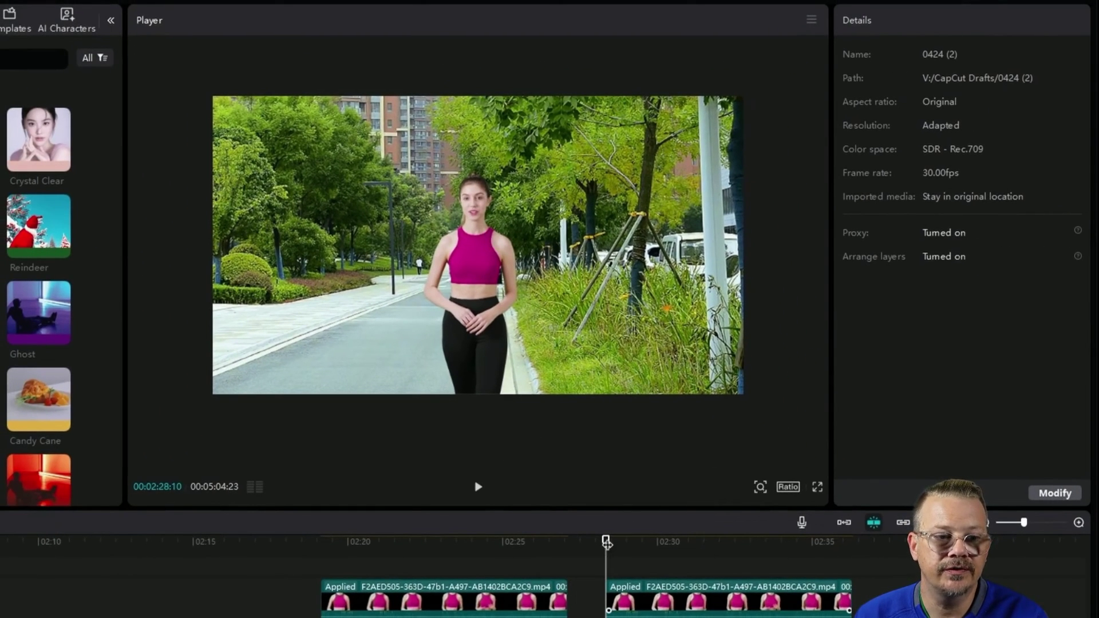
Lower the character's 110% end keyframe from Y -100 to Y -107
click(485, 355)
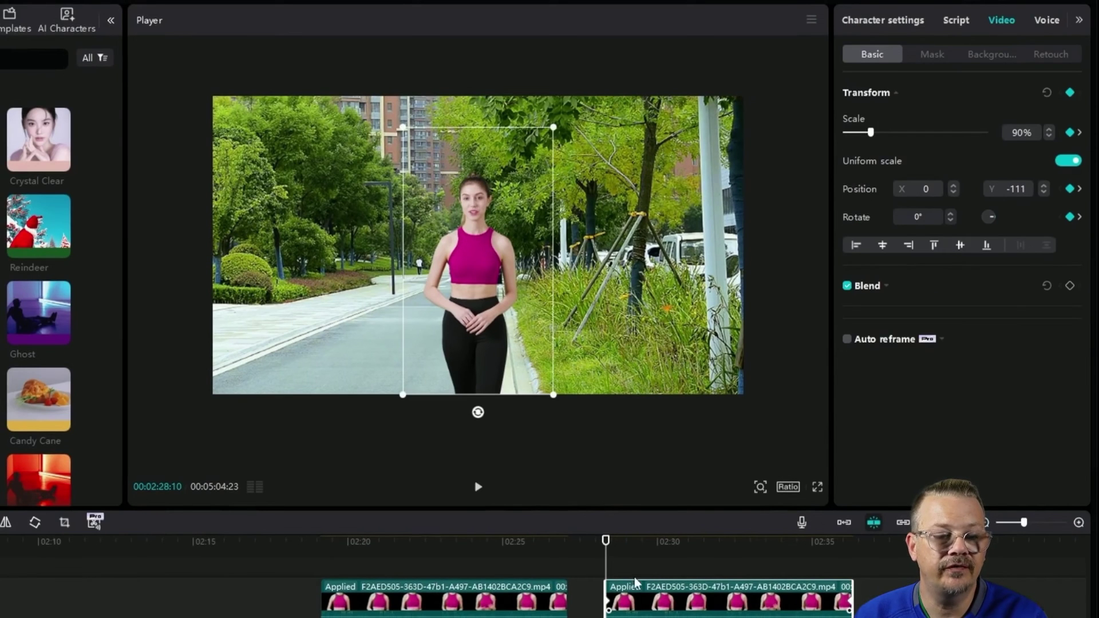
drag(605, 543, 606, 578)
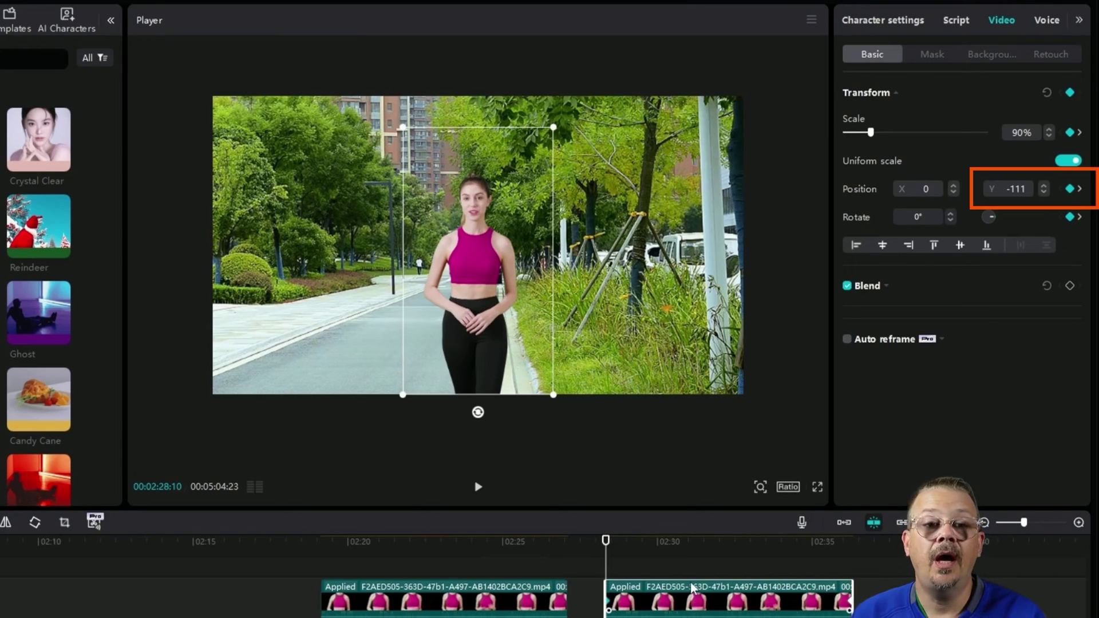
click(849, 610)
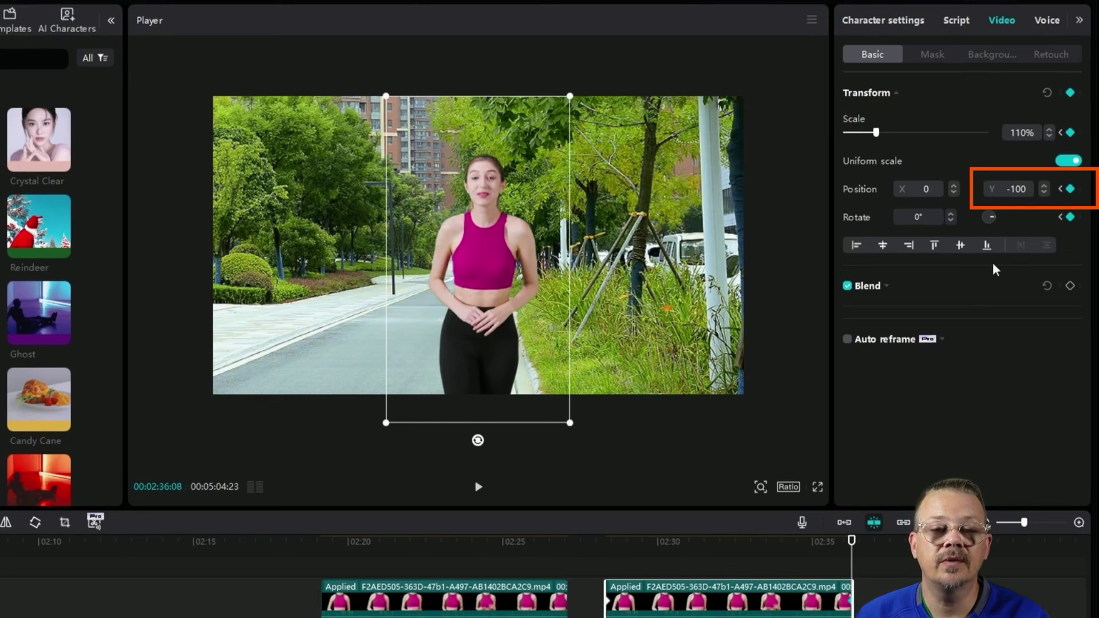
click(1044, 193)
click(1044, 192)
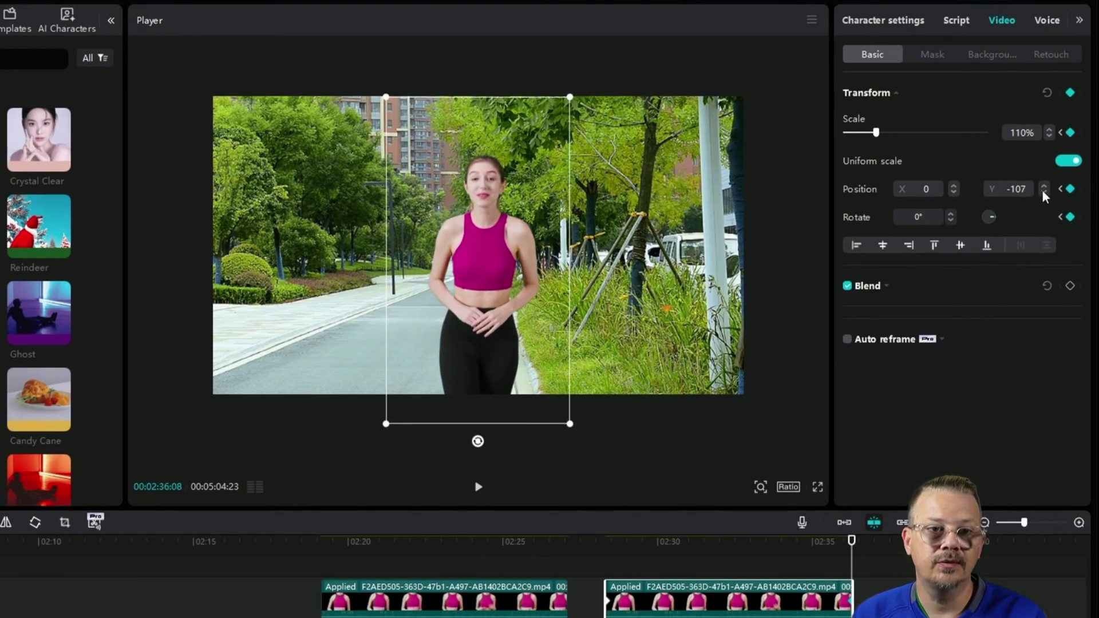
click(1043, 193)
click(603, 551)
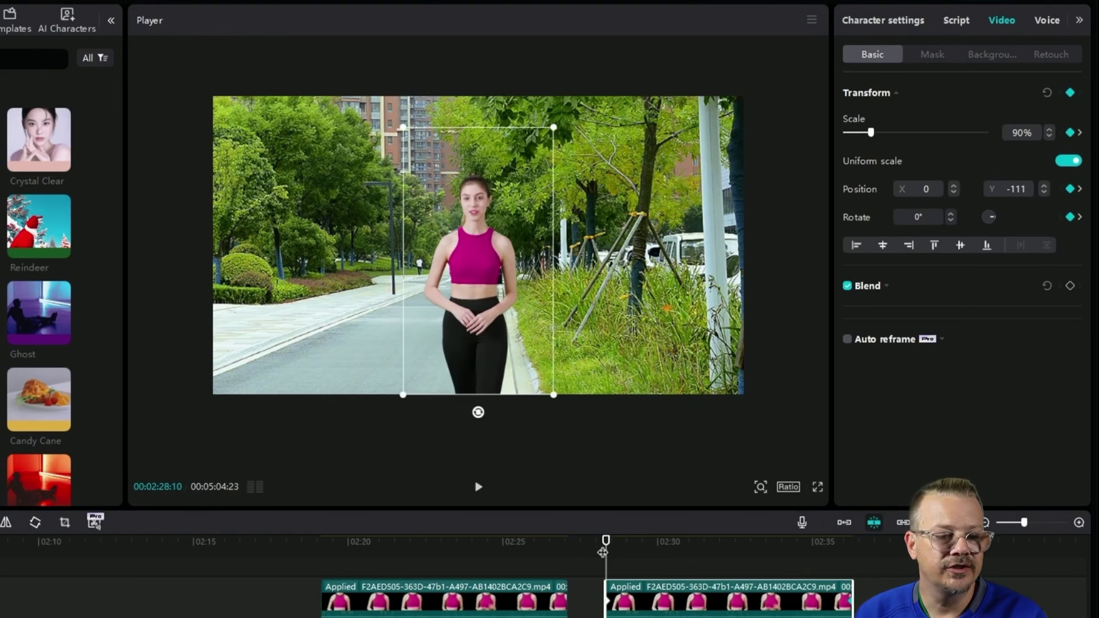
Deselect the character clip to preview its walking animation
click(579, 592)
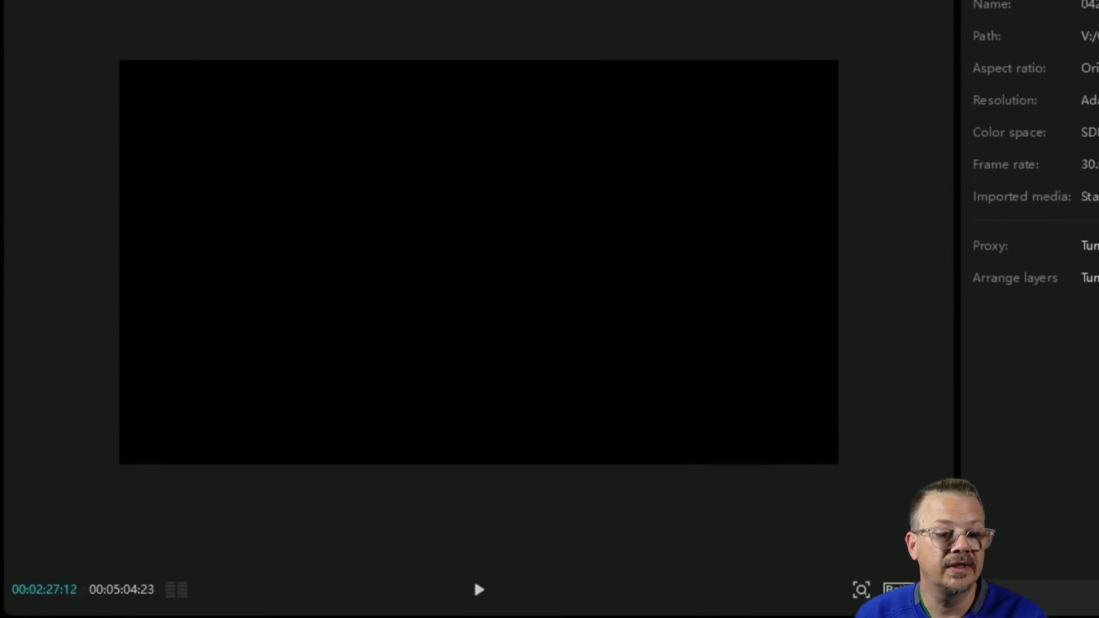